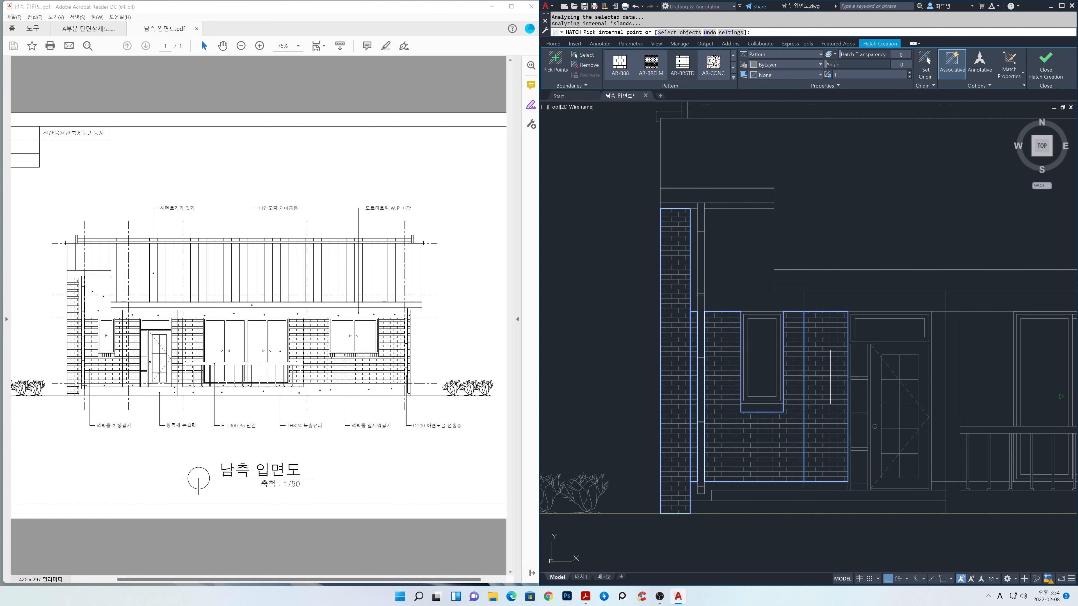
Add the wall areas between the entrance door and the large window to the brick hatch, including the gaps between the railing posts
middle_drag(830, 377, 725, 374)
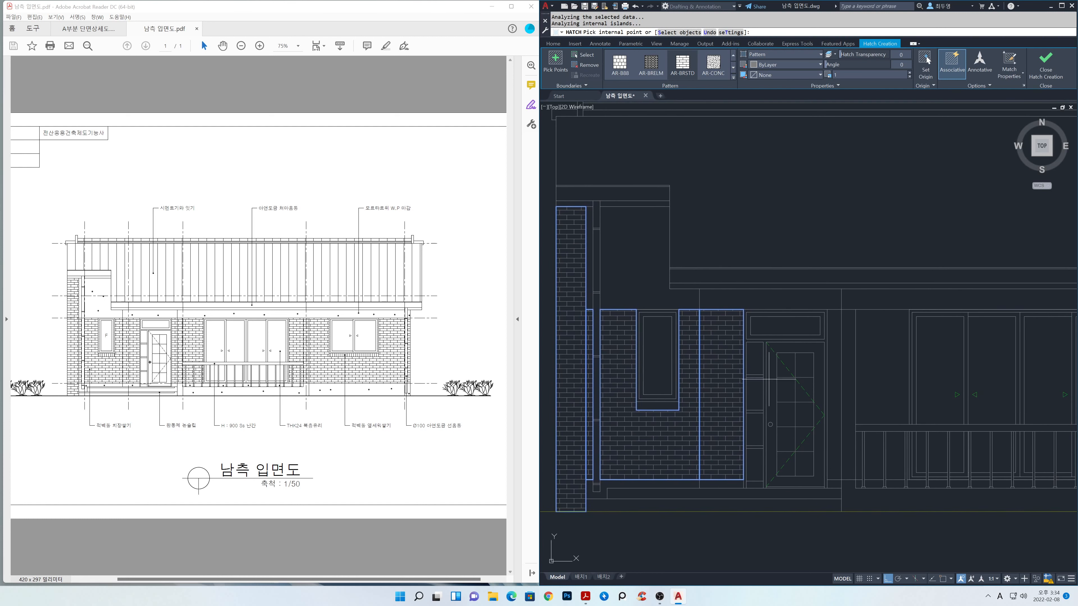
click(858, 385)
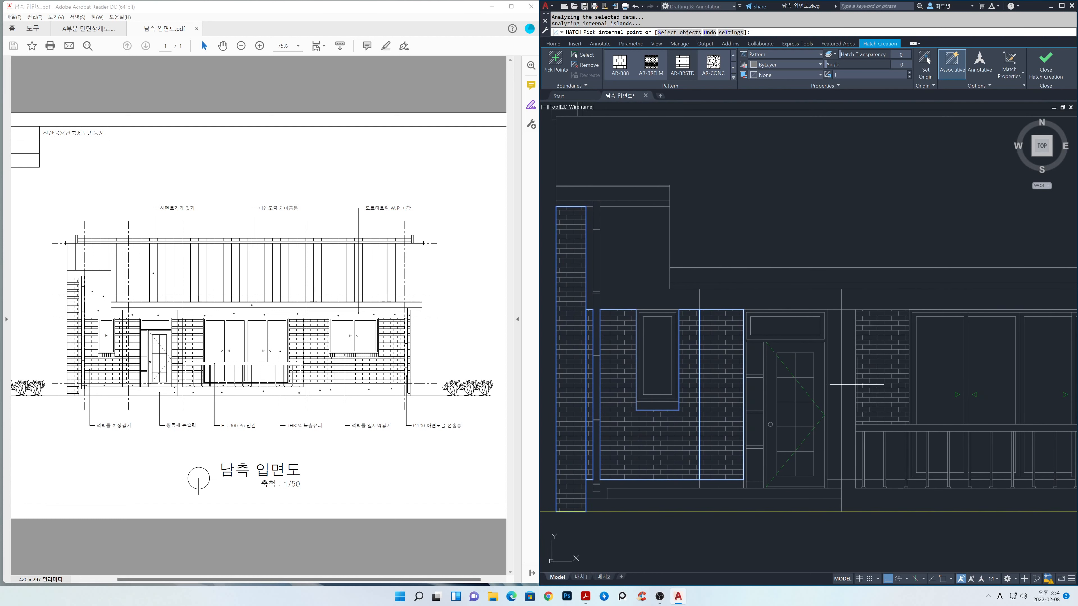
click(835, 396)
click(849, 396)
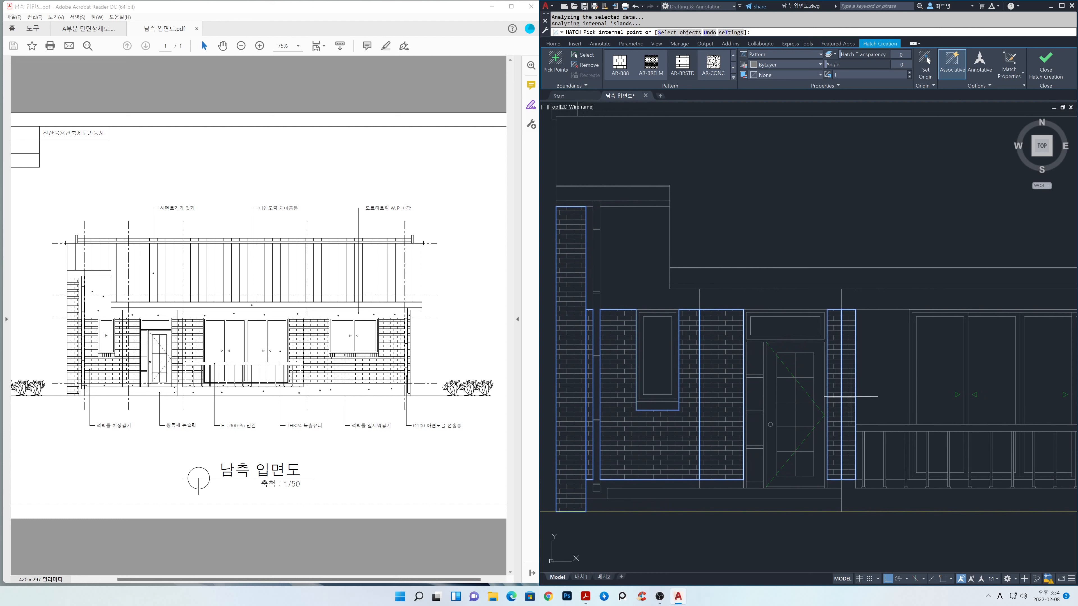
click(872, 396)
click(859, 439)
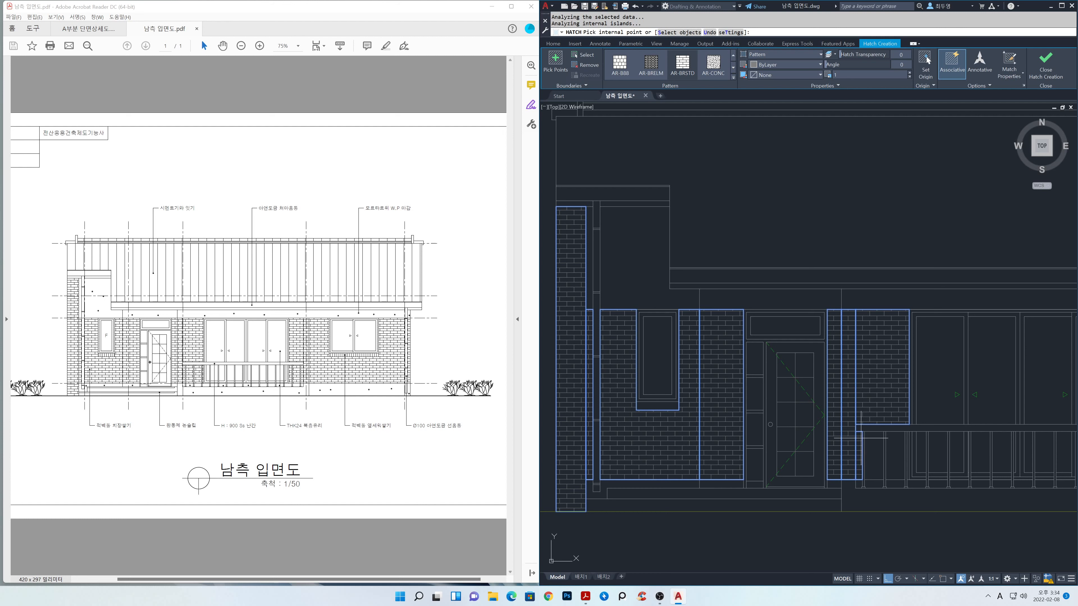
click(874, 442)
click(896, 444)
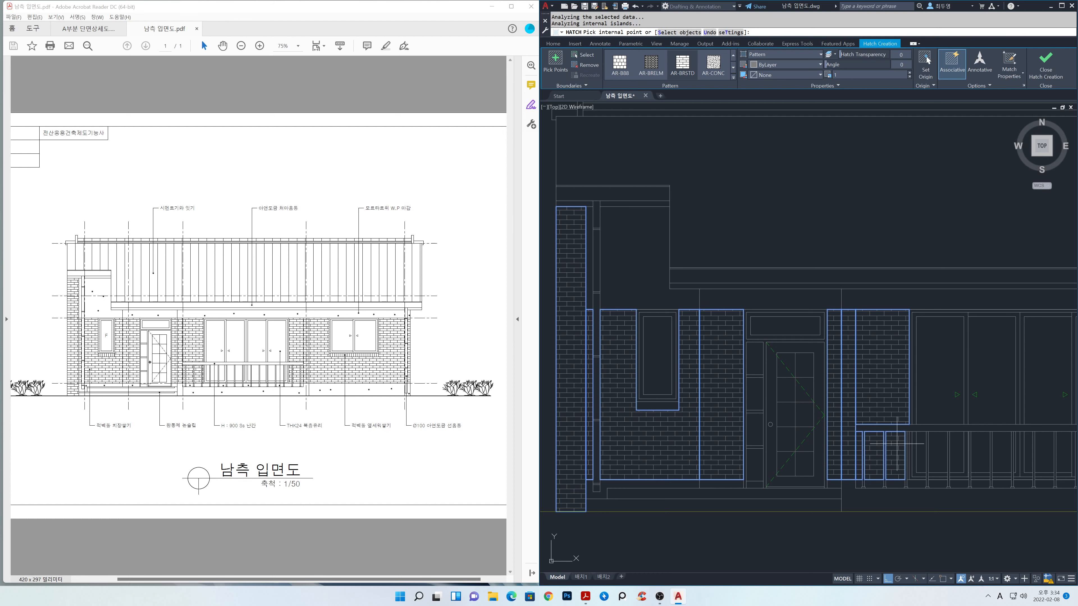
scroll(912, 454, up, 5)
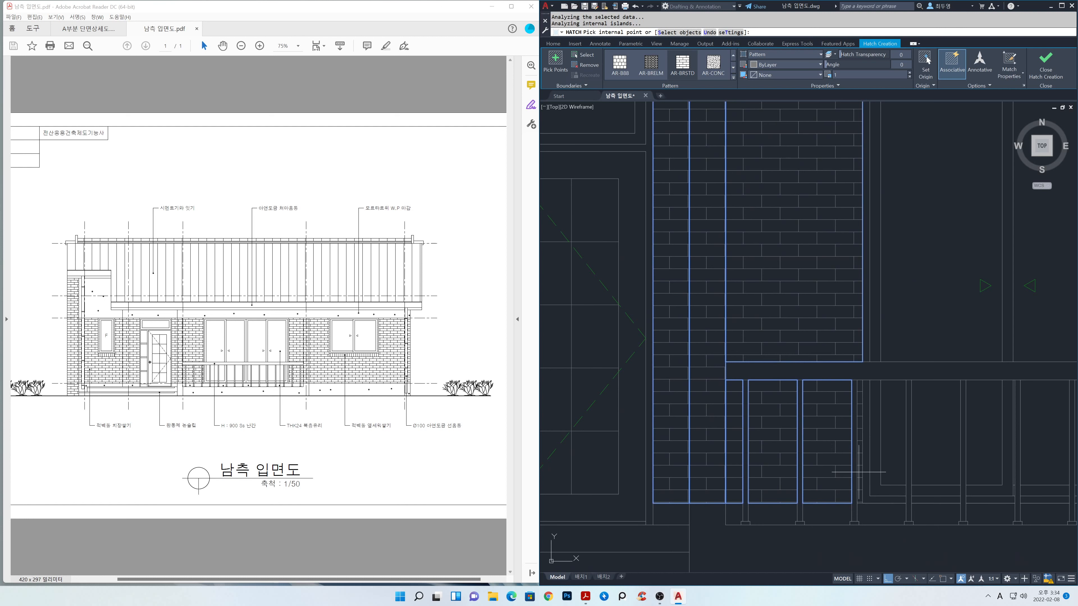
Extend the brick hatch to the wall strip beyond the large window, including the gaps between the railing posts below it
scroll(857, 469, down, 5)
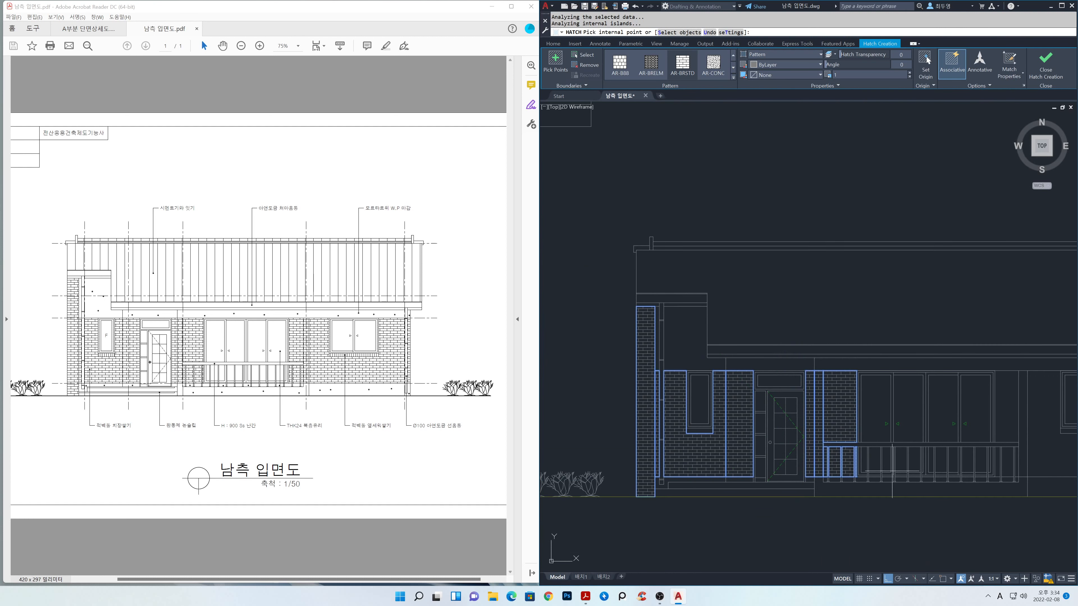
middle_drag(926, 476, 789, 445)
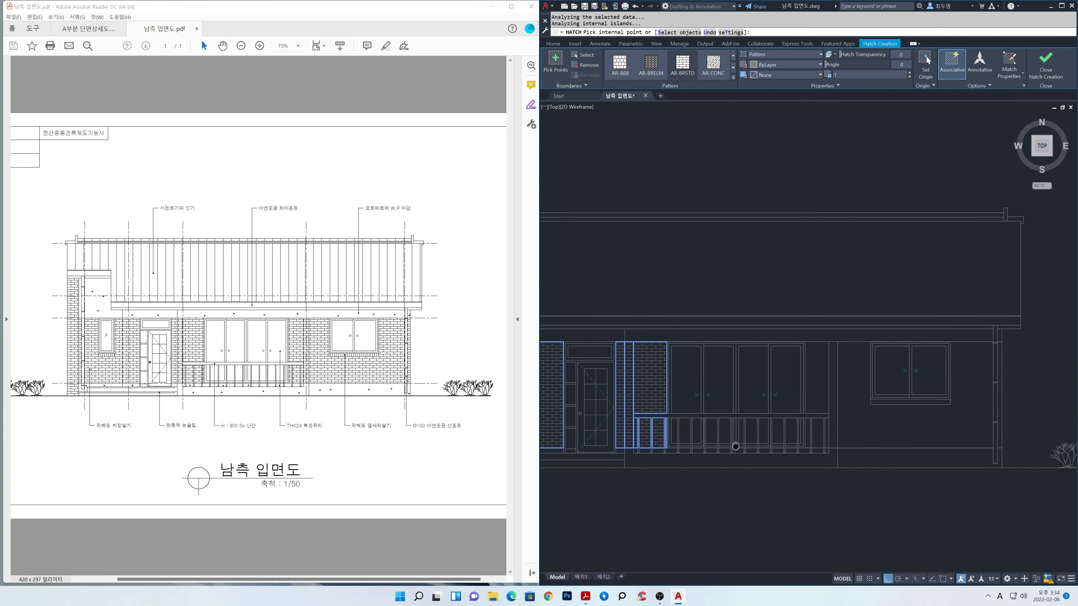
click(815, 399)
scroll(815, 399, up, 4)
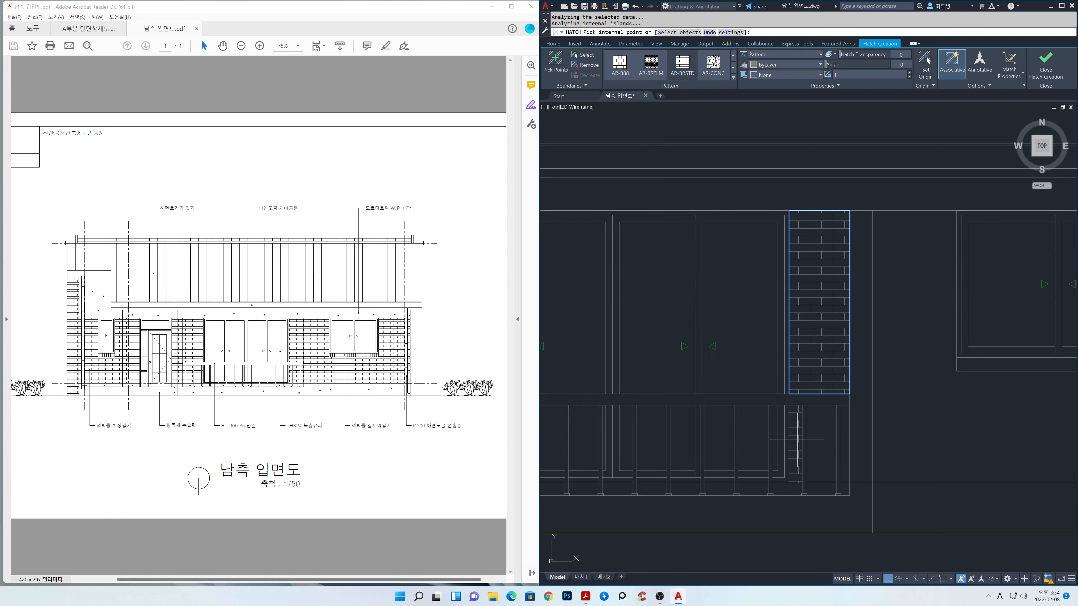
click(797, 440)
click(819, 438)
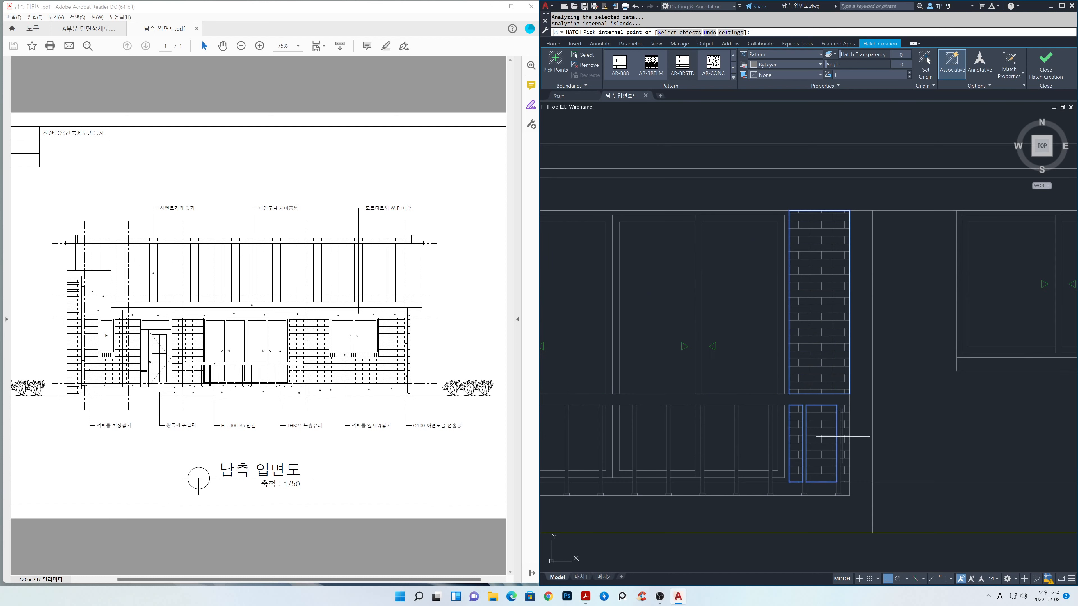
click(861, 435)
scroll(896, 433, down, 3)
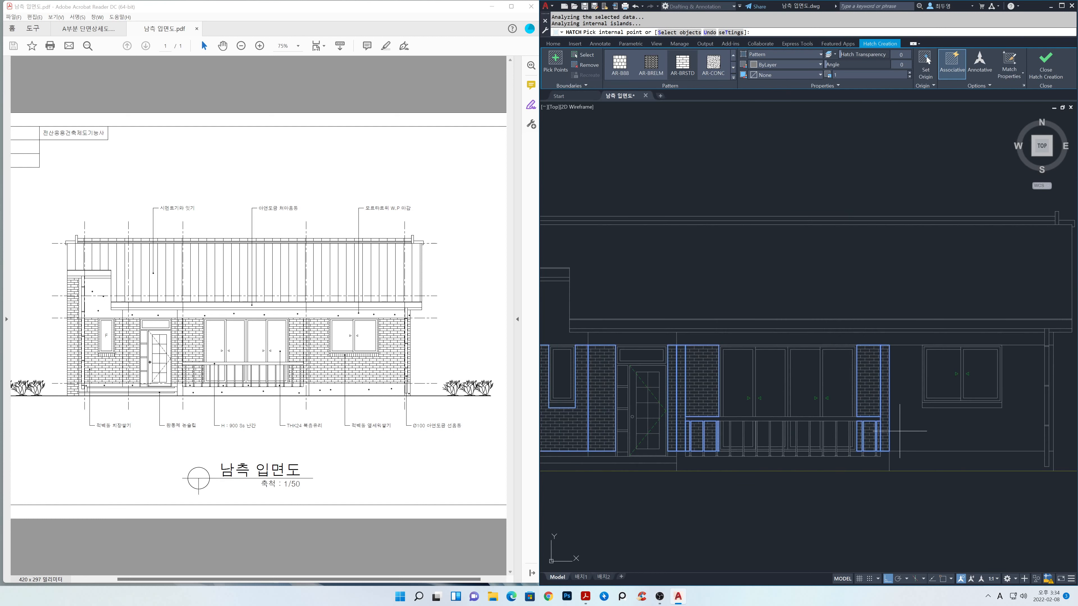
Hatch the wall around the right-hand window and the narrow strip at the far right end, and set the hatch scale to 1.25
middle_drag(904, 430, 817, 429)
click(802, 420)
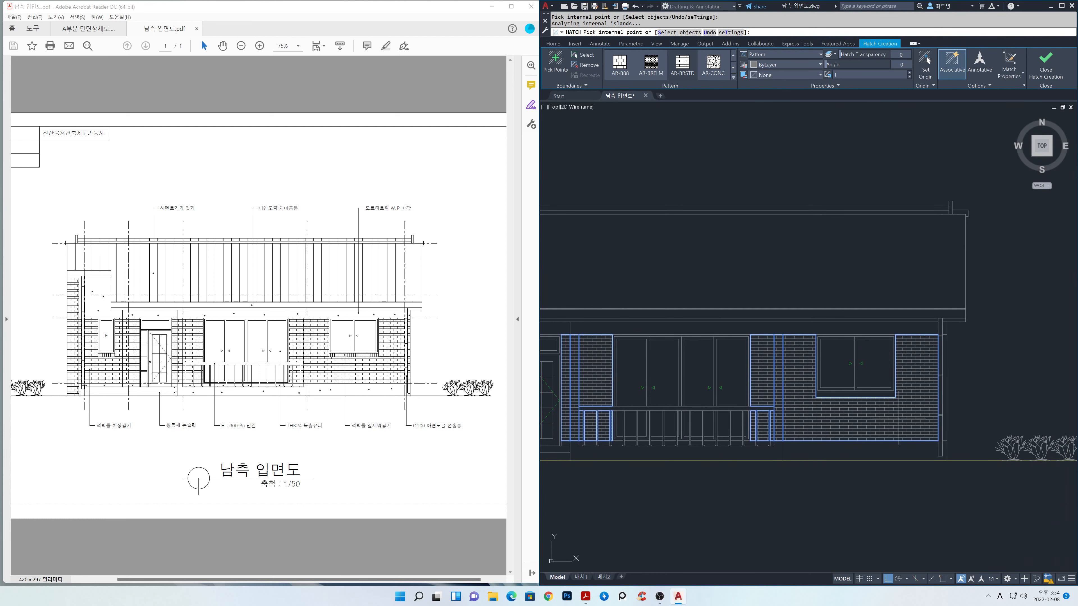
scroll(912, 412, up, 2)
click(971, 400)
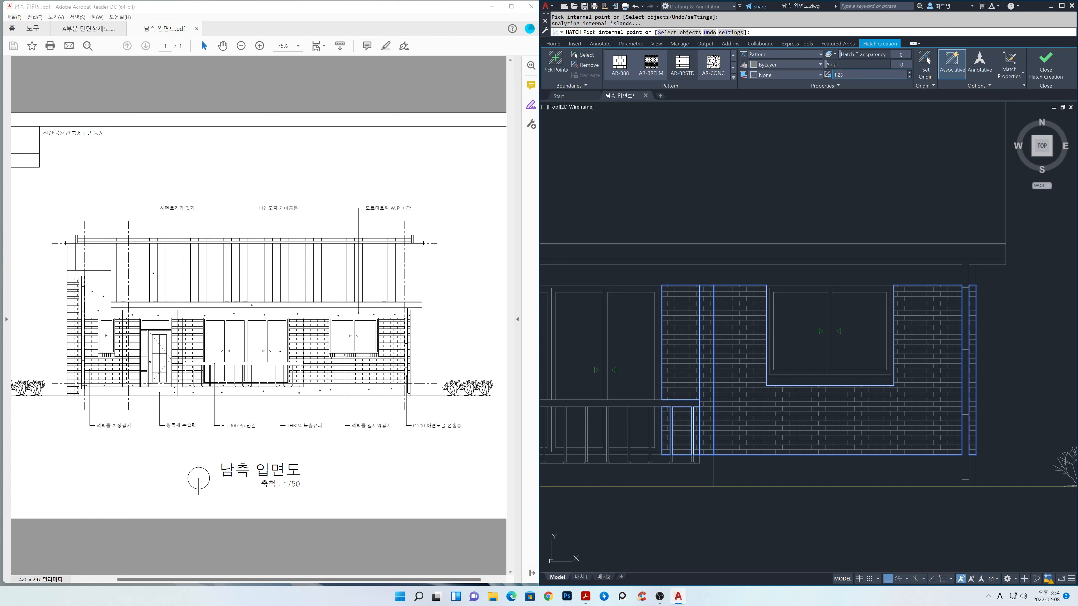
Set the hatch origin with object snap at the lower corner where the main wall meets the tall brick wall on the far left
middle_drag(859, 250, 1027, 276)
scroll(876, 263, down, 2)
middle_drag(855, 270, 1008, 284)
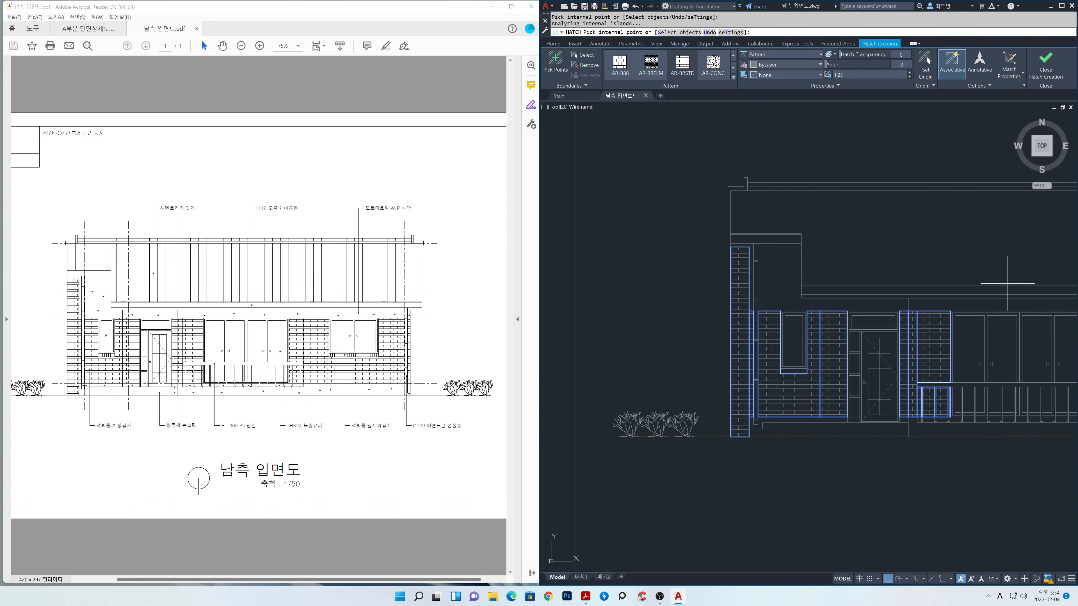
click(926, 60)
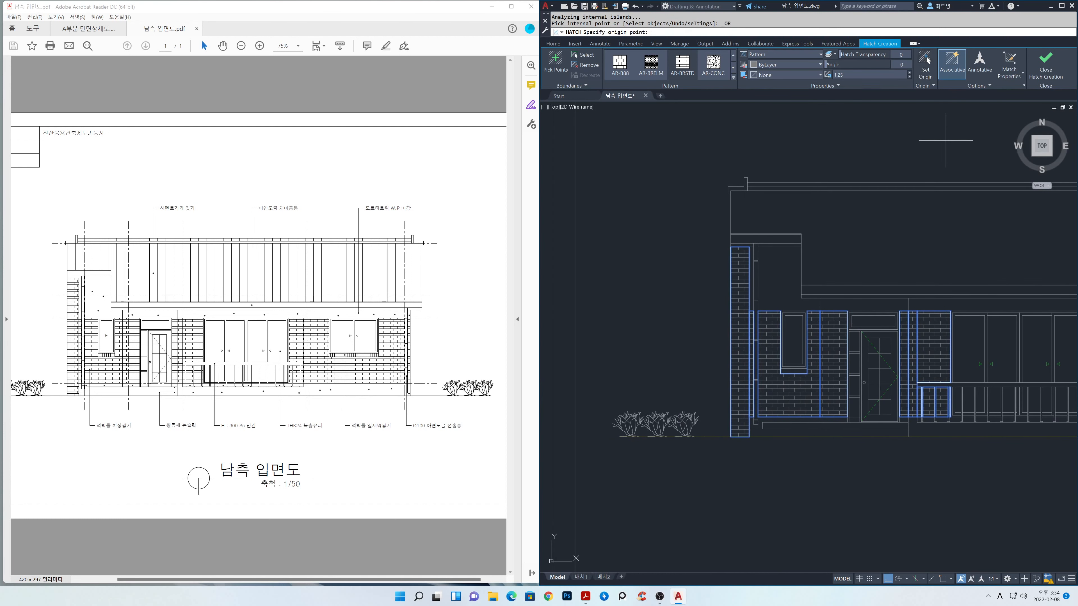
scroll(748, 421, up, 2)
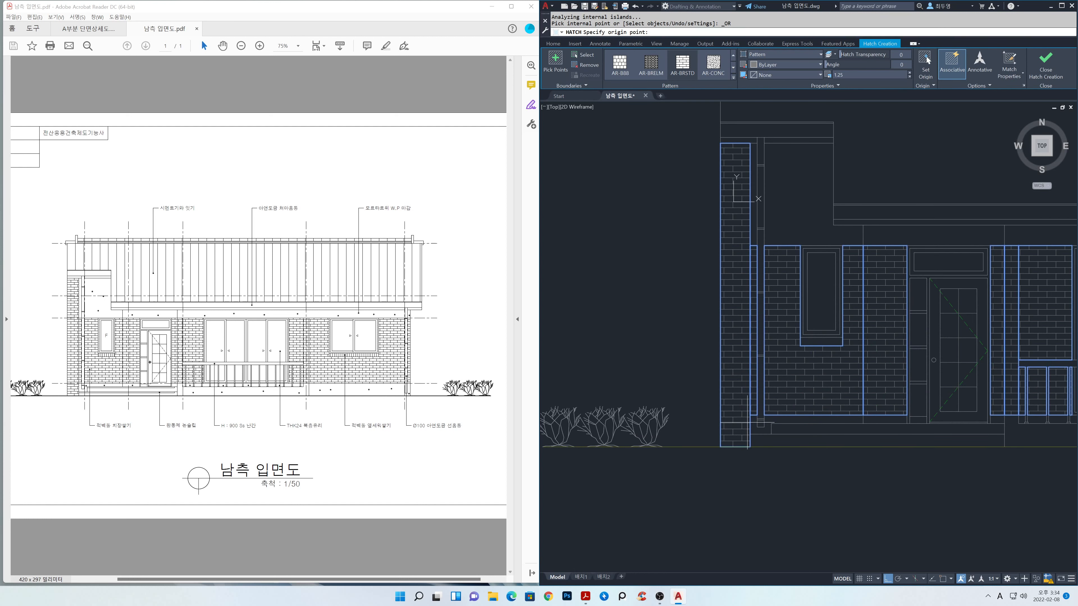
scroll(747, 421, up, 2)
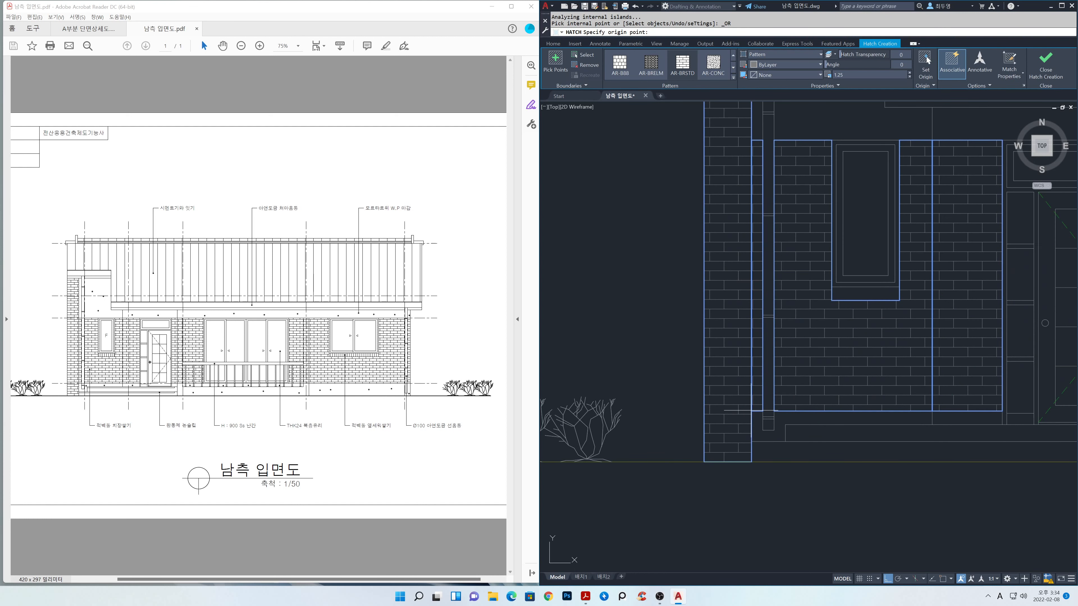
key(F3)
click(751, 411)
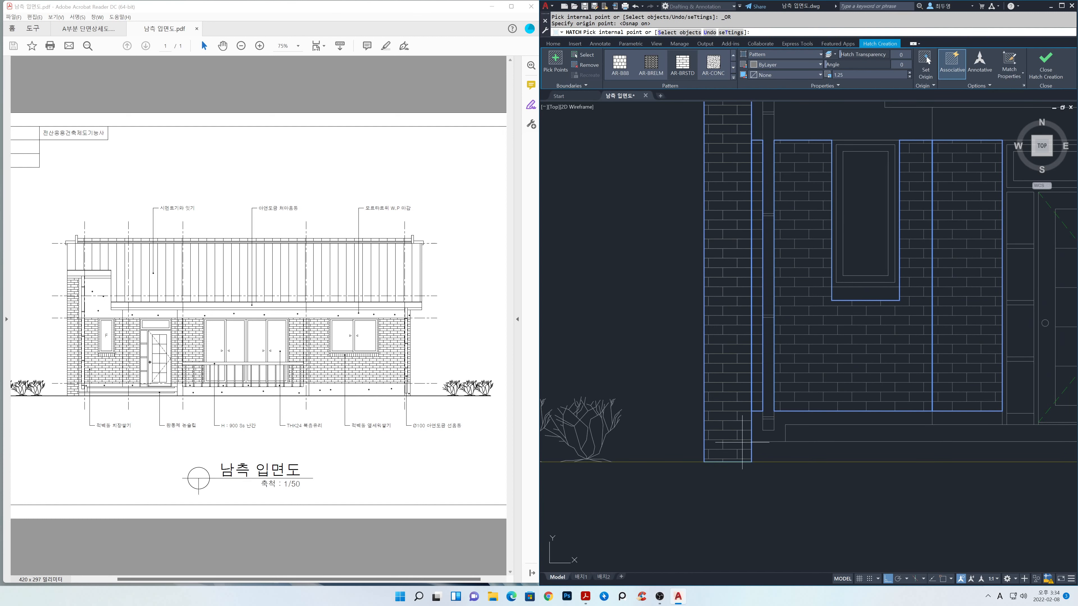
Review the brick hatch across the whole elevation and finish creating it
scroll(745, 442, down, 2)
middle_drag(848, 463, 740, 473)
scroll(740, 472, down, 2)
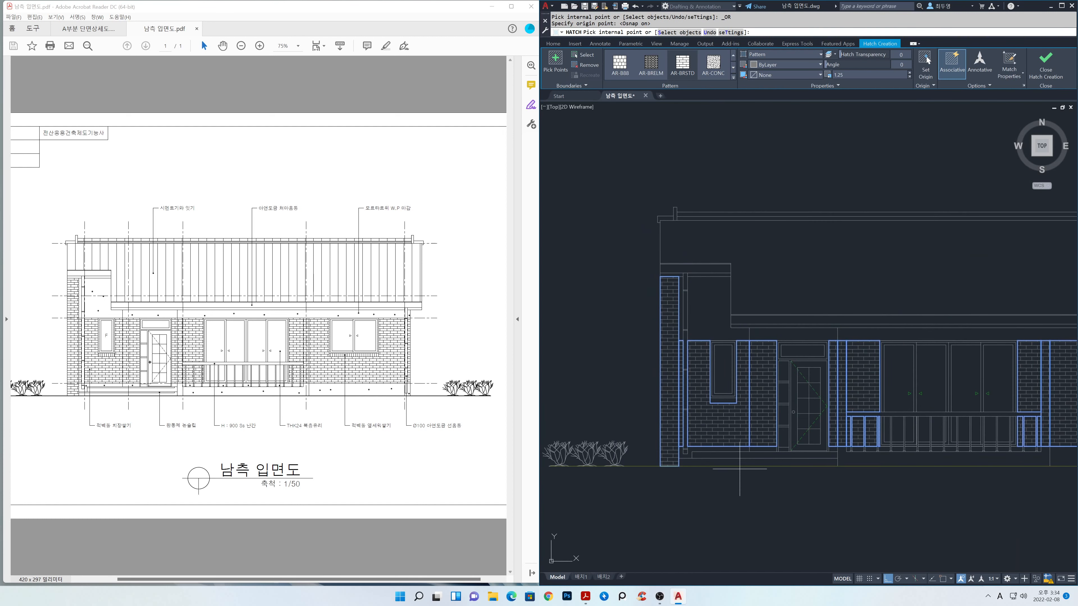
middle_drag(845, 462, 733, 447)
scroll(741, 446, down, 2)
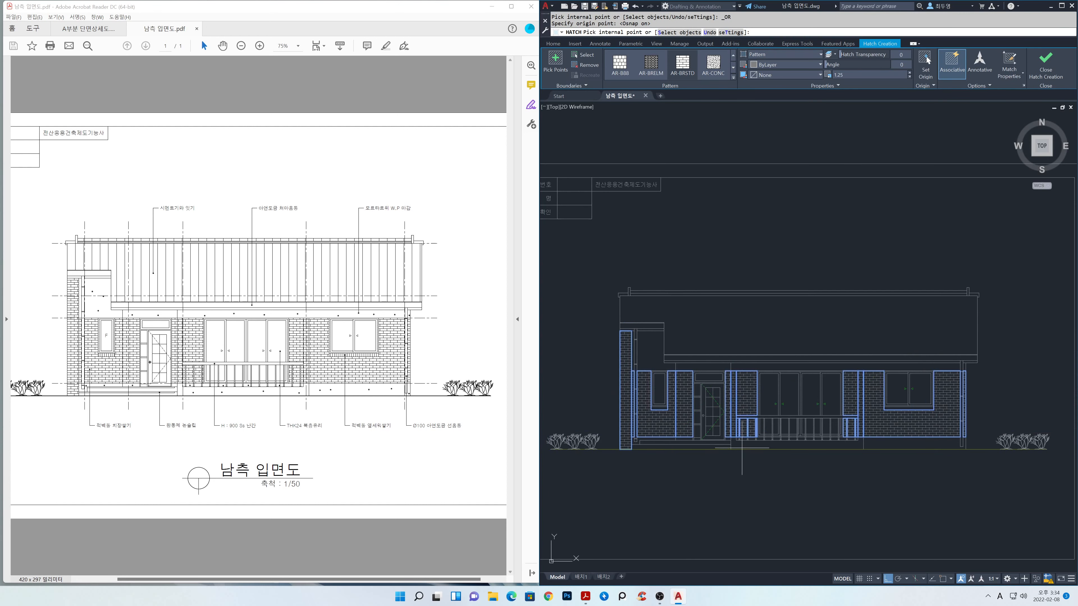
click(1050, 76)
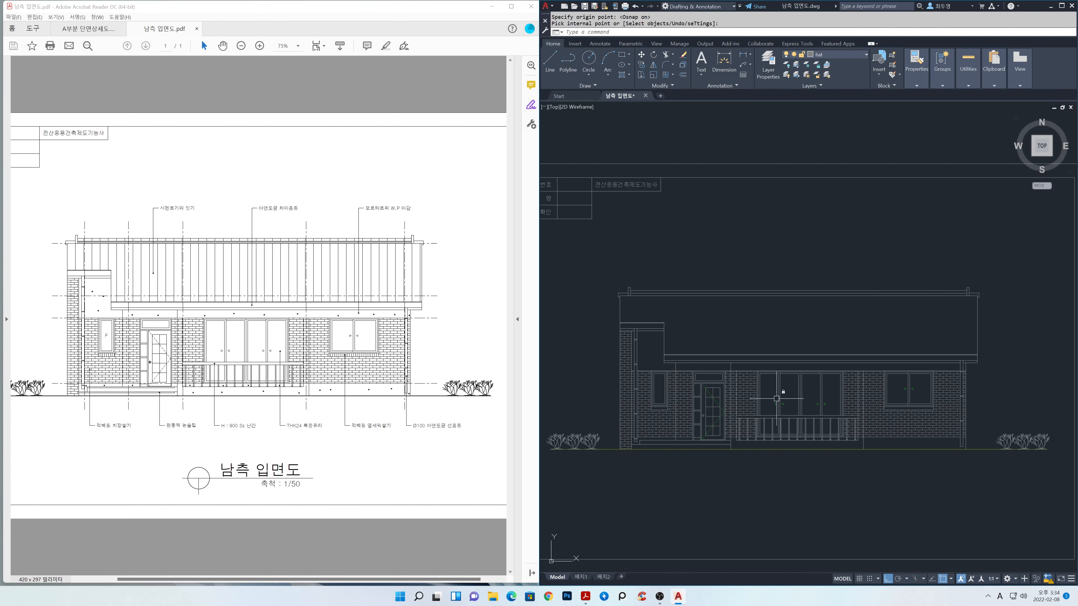
middle_drag(782, 402, 787, 346)
text(z)
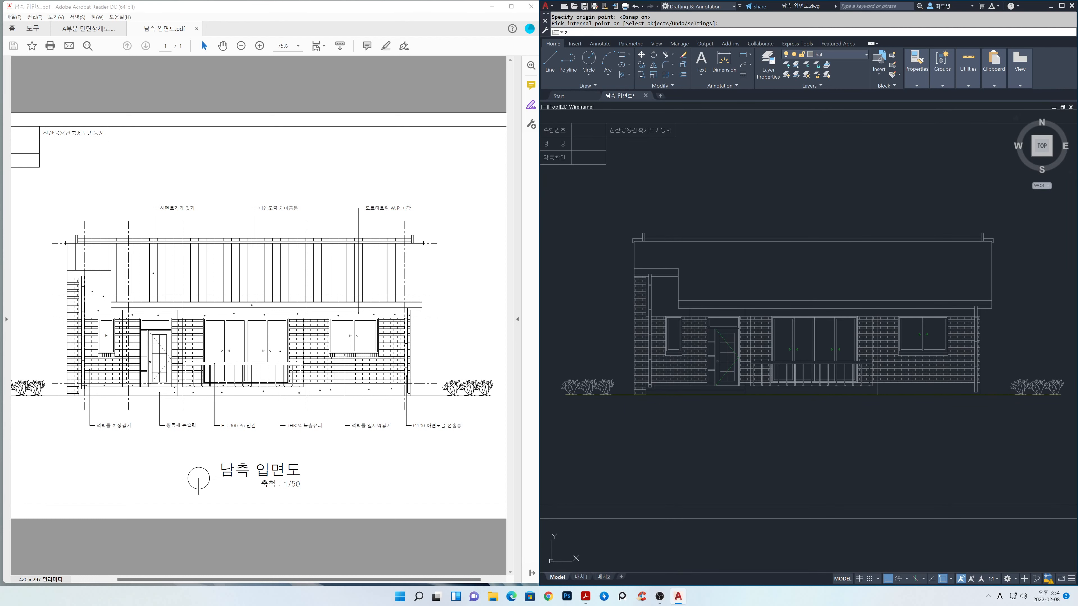
key(Return)
key(Return)
drag(787, 349, 801, 297)
key(Escape)
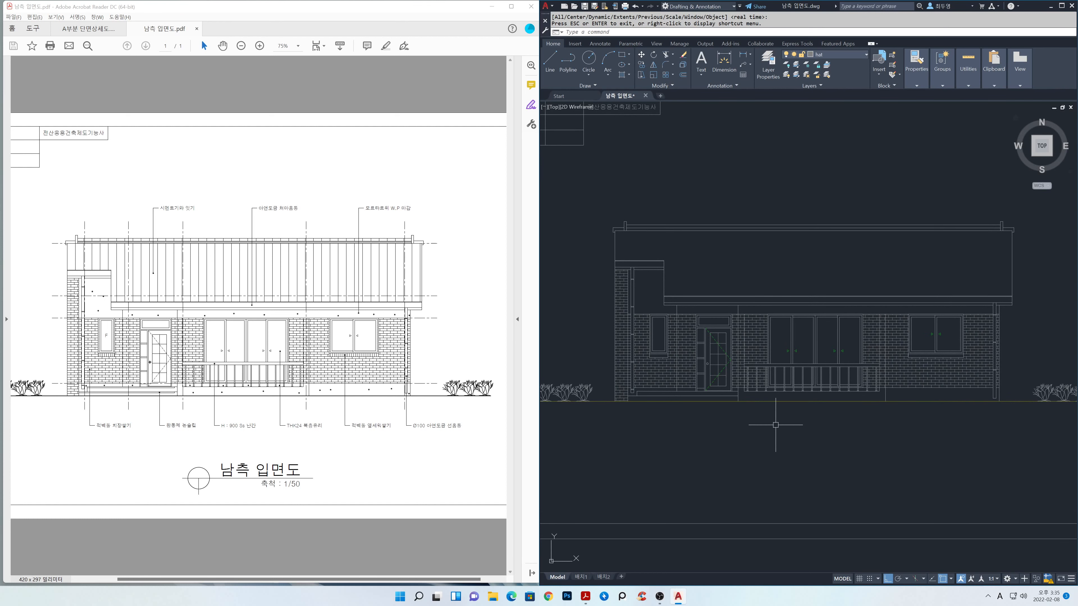
scroll(717, 385, up, 5)
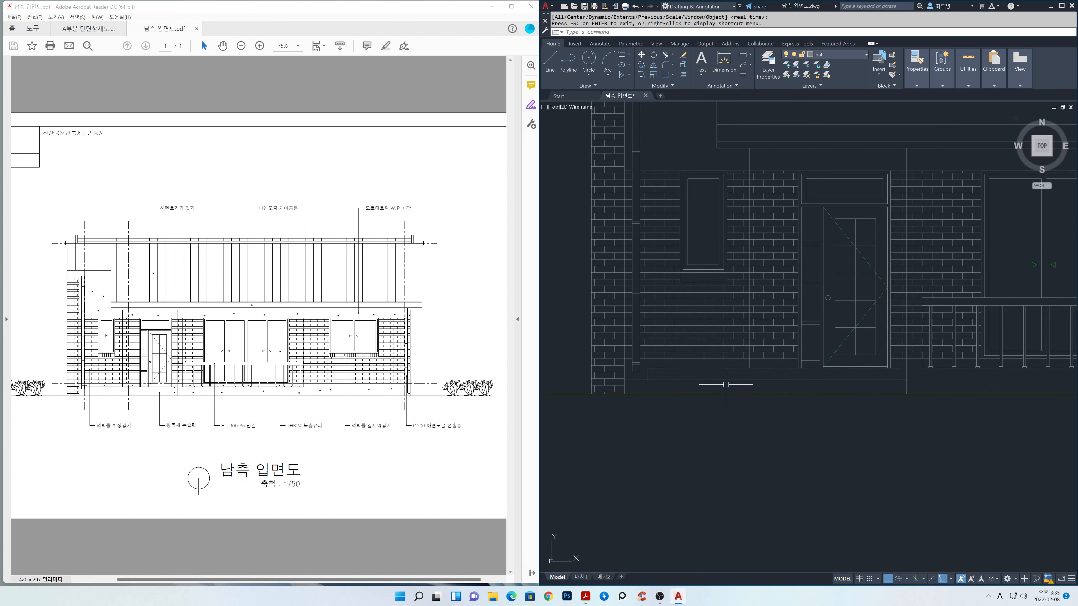
middle_drag(726, 384, 823, 387)
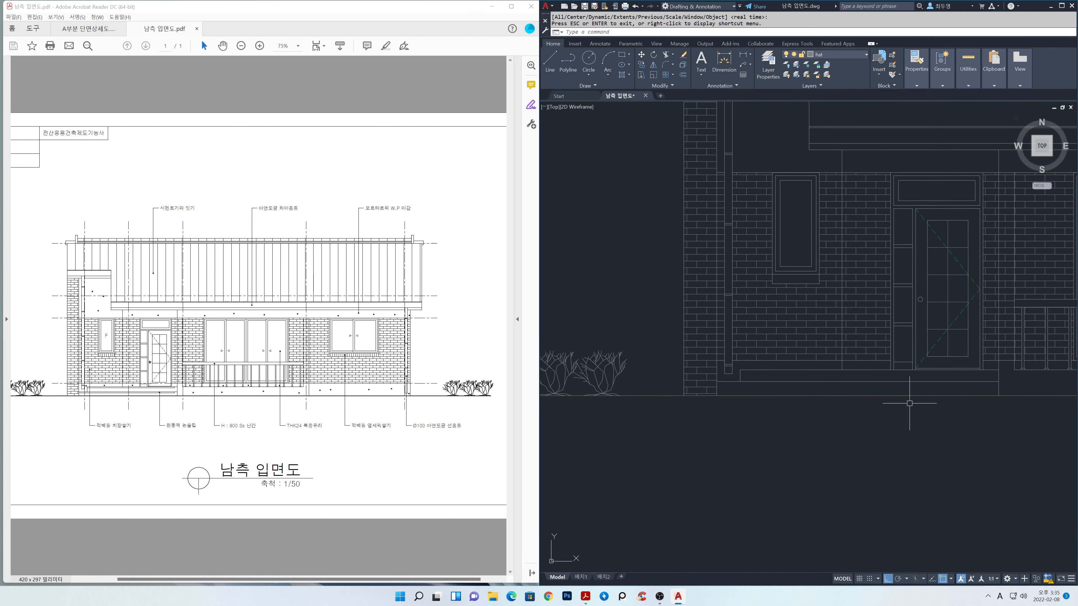
key(Return)
text(40)
key(Return)
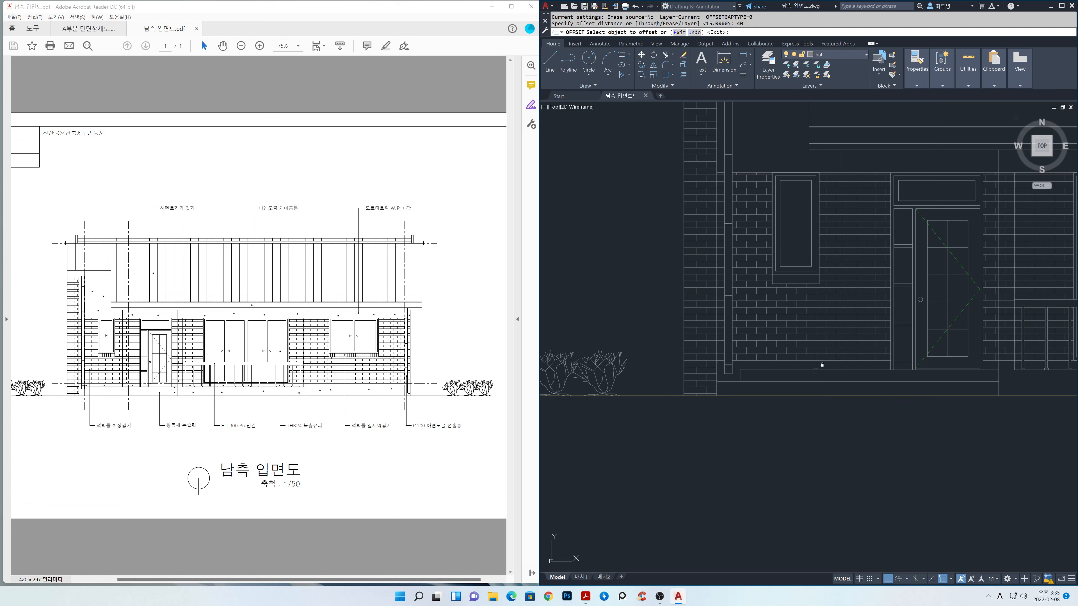
key(Escape)
Unlock the ele layer and offset the upper edges of both entrance steps downward by 40
click(849, 55)
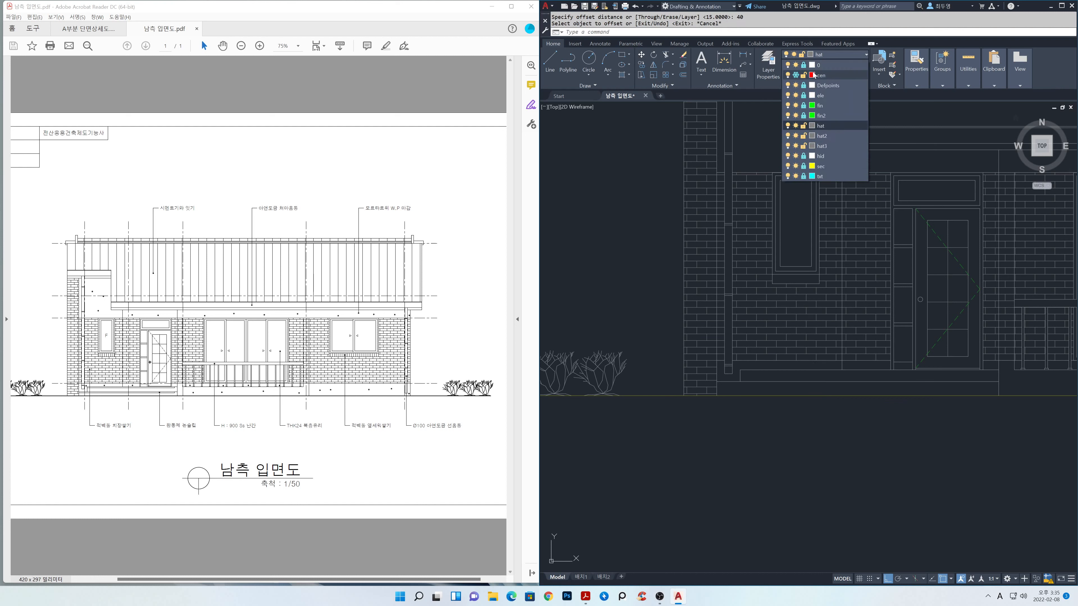
click(804, 95)
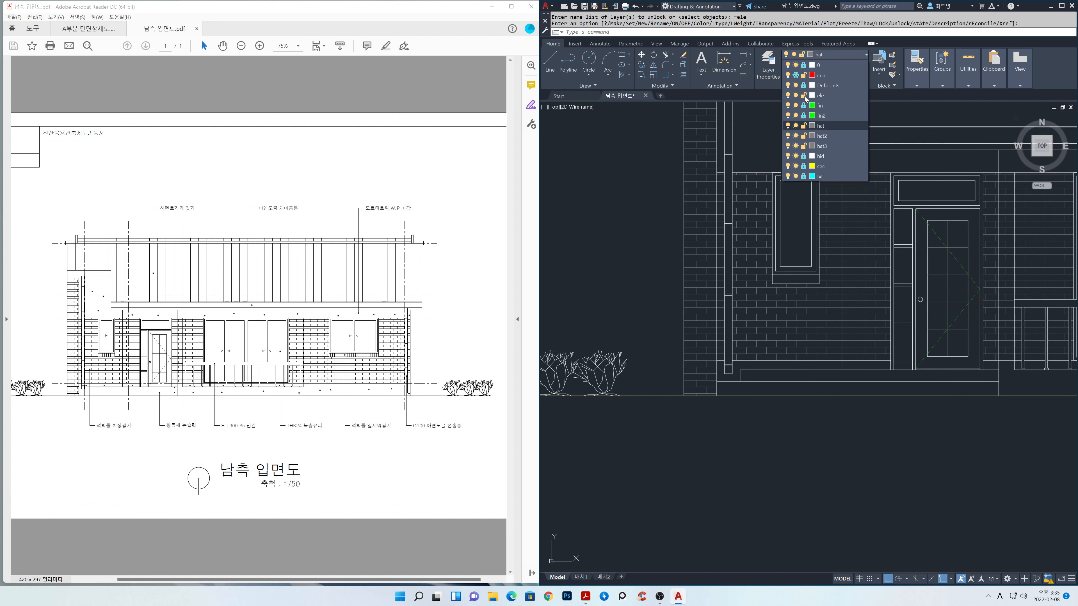
text(o)
key(Return)
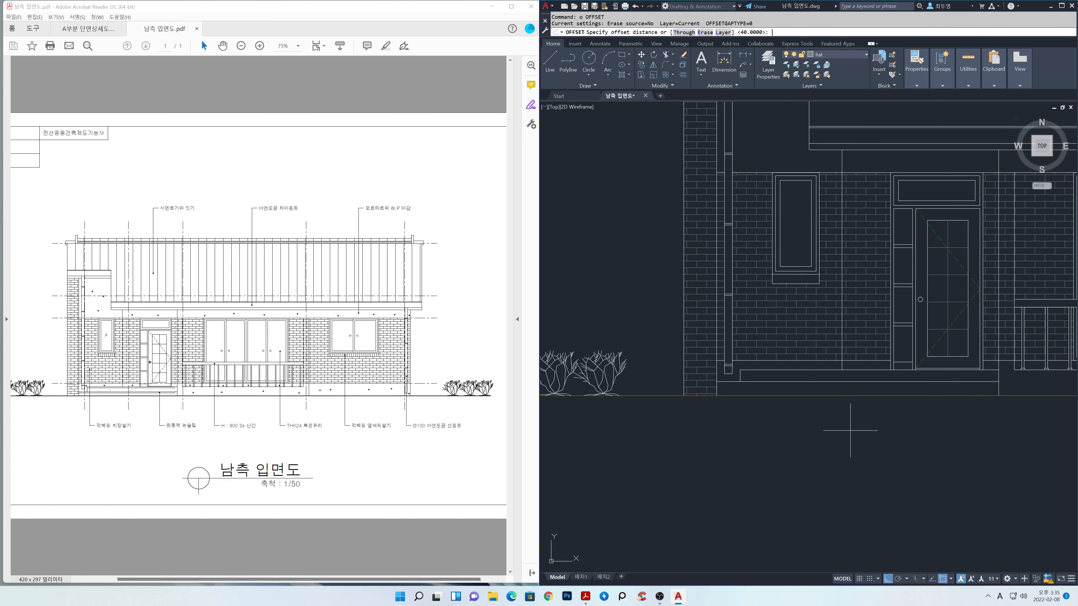
text(40)
key(Return)
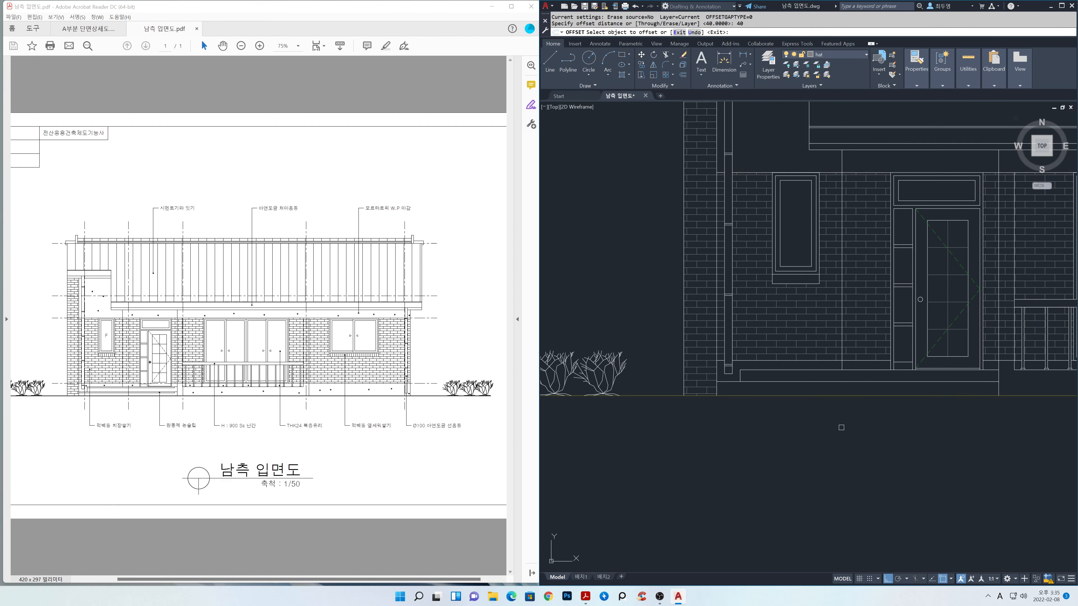
click(813, 371)
click(814, 384)
click(812, 381)
click(813, 431)
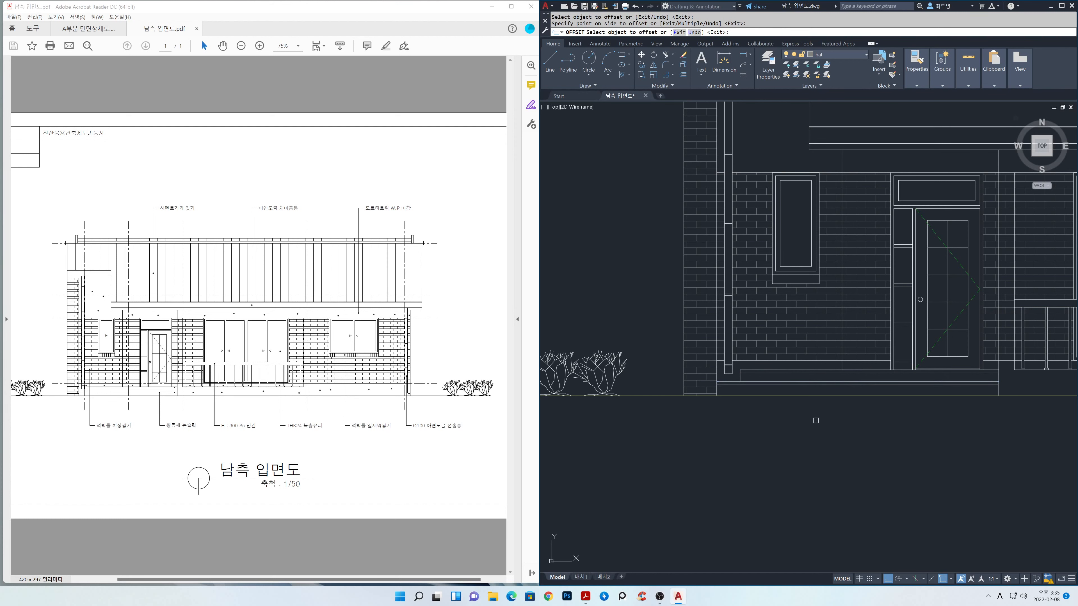
key(Return)
Offset the vertical edge at the right end of the entrance steps 100 toward the door
middle_drag(986, 397, 864, 410)
scroll(864, 410, up, 4)
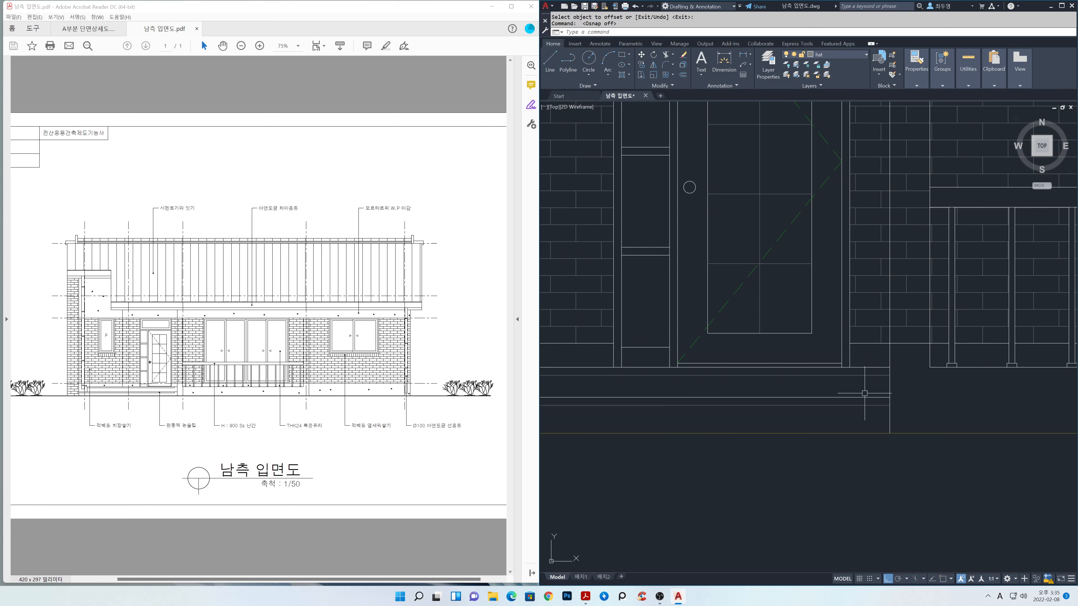
text(o)
key(Return)
text(100)
key(Return)
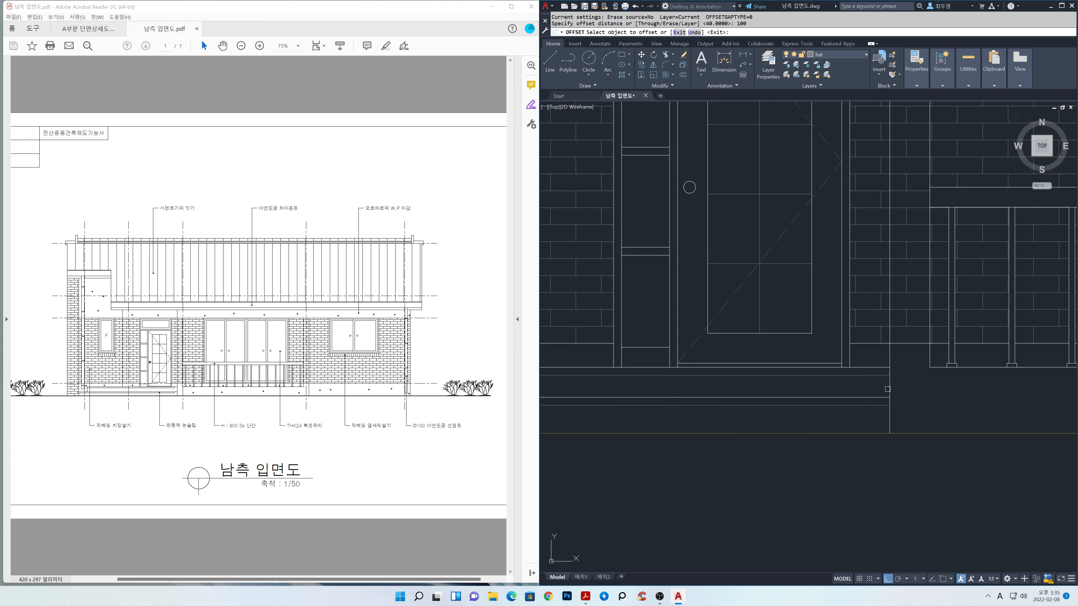
click(887, 389)
click(882, 388)
key(Return)
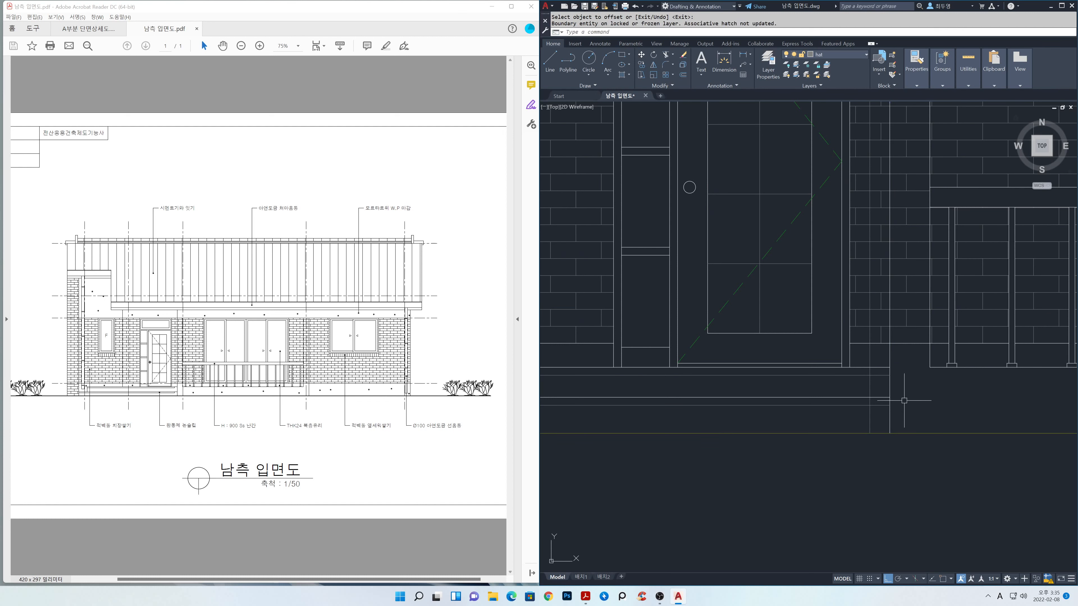
Trim the offset lines at the right end of the entrance steps to form the overhanging tread edges and the recessed riser
text(tr)
key(Return)
click(903, 421)
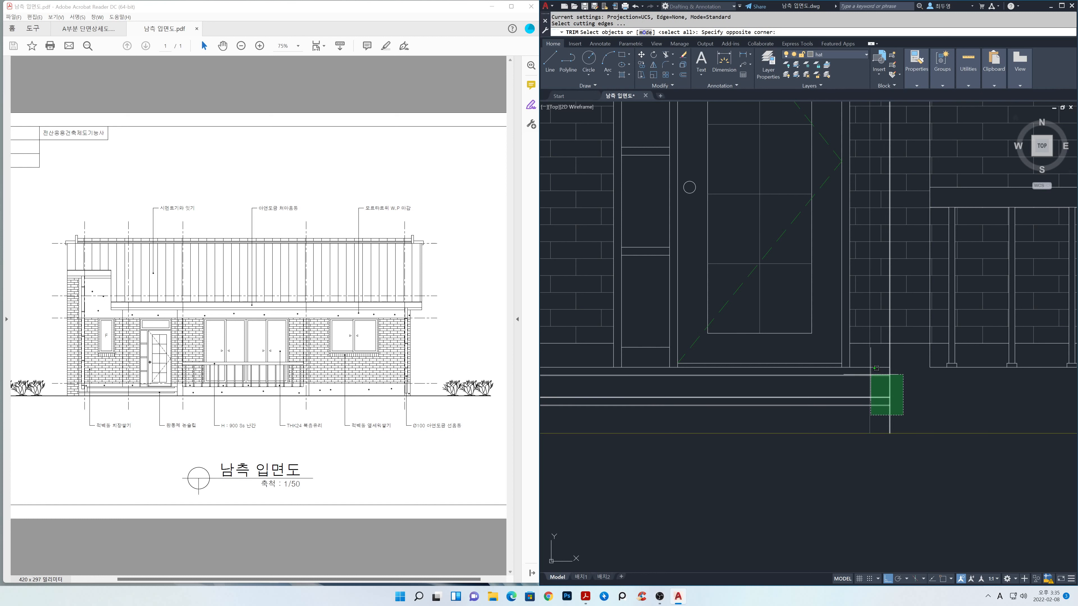
click(867, 373)
key(Return)
click(867, 359)
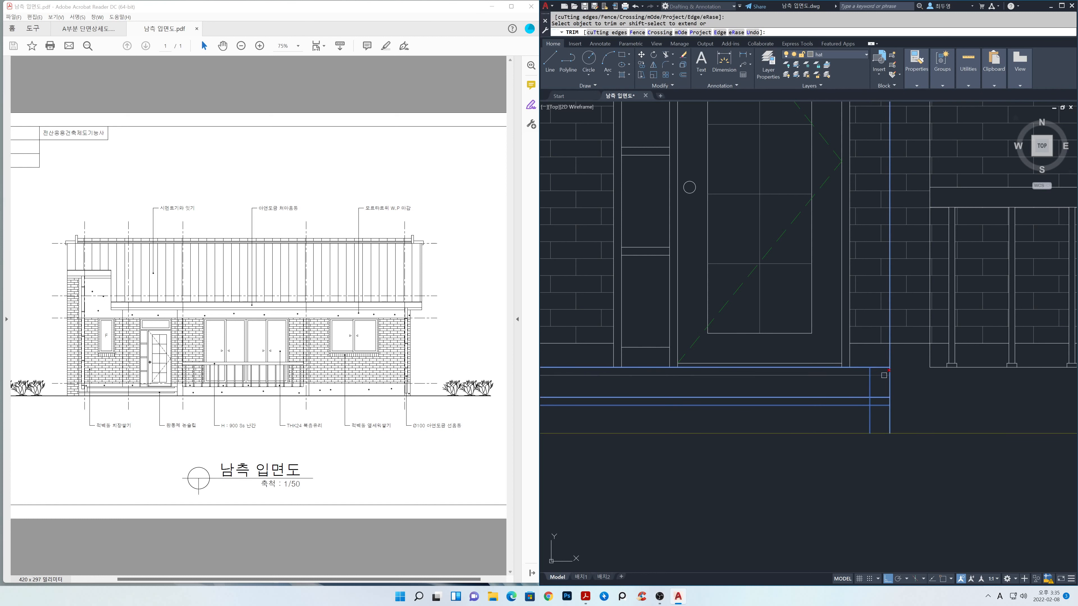
click(878, 405)
click(869, 418)
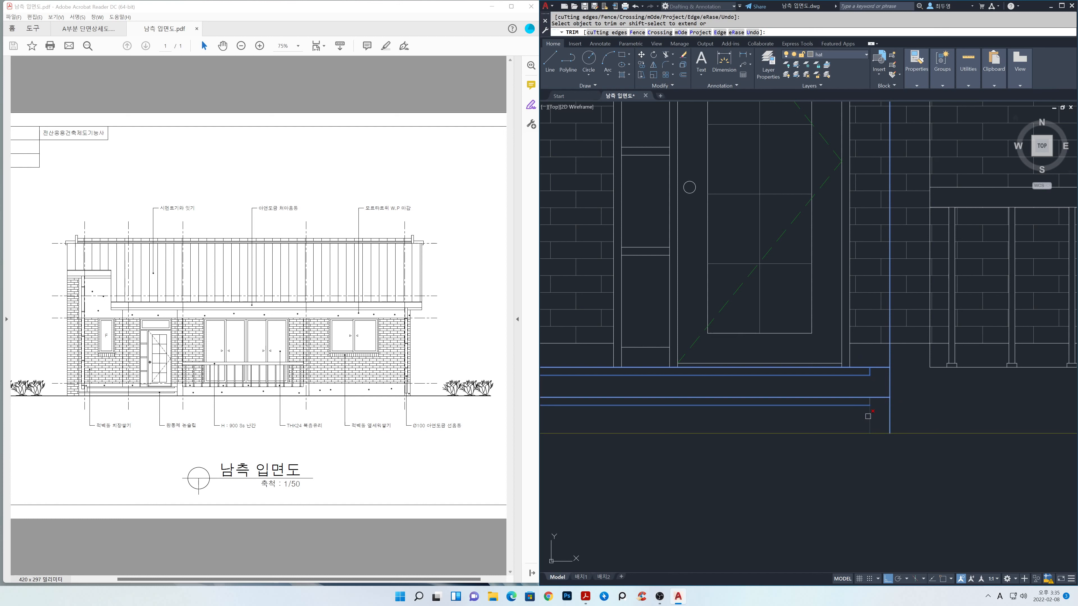
key(Return)
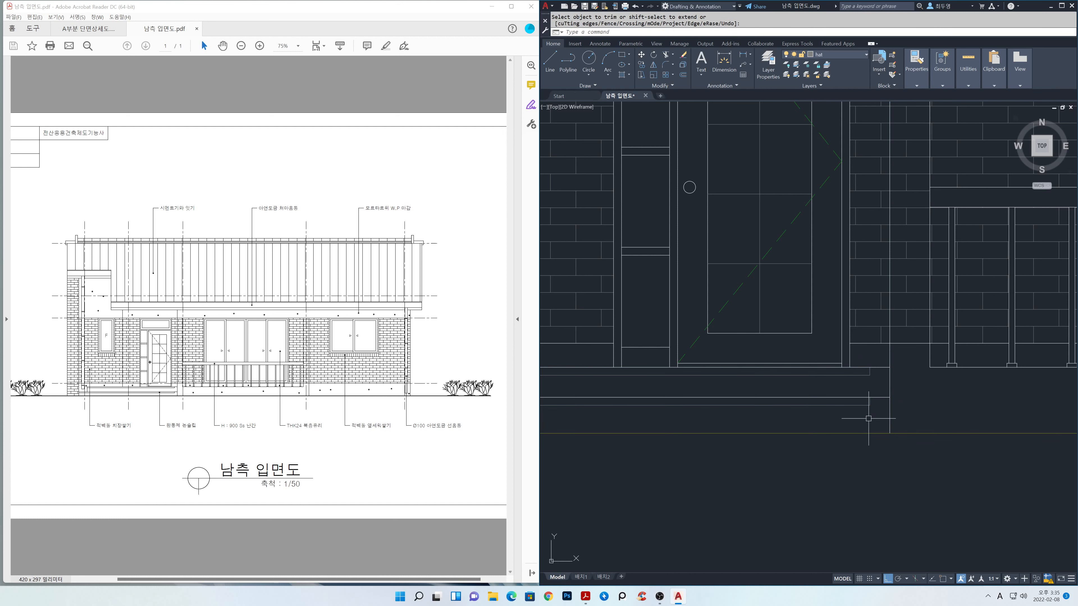
Start a new hatch with a user-defined pattern, an angle of 90 and a spacing of 70
scroll(874, 418, down, 3)
middle_drag(876, 418, 910, 493)
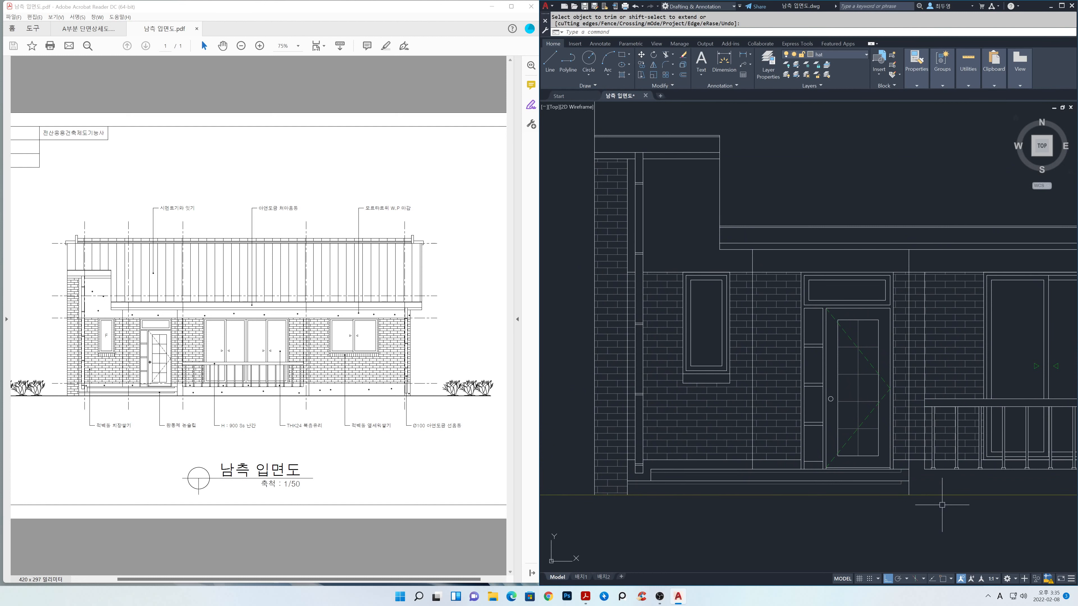
scroll(951, 498, down, 2)
middle_drag(957, 497, 822, 486)
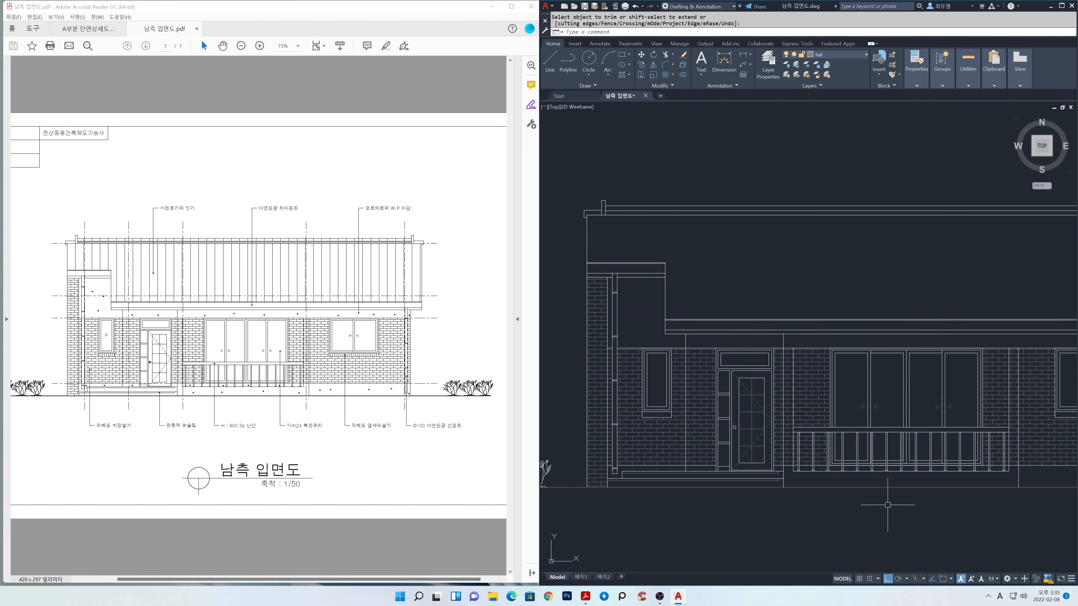
middle_drag(888, 504, 801, 498)
scroll(805, 488, down, 2)
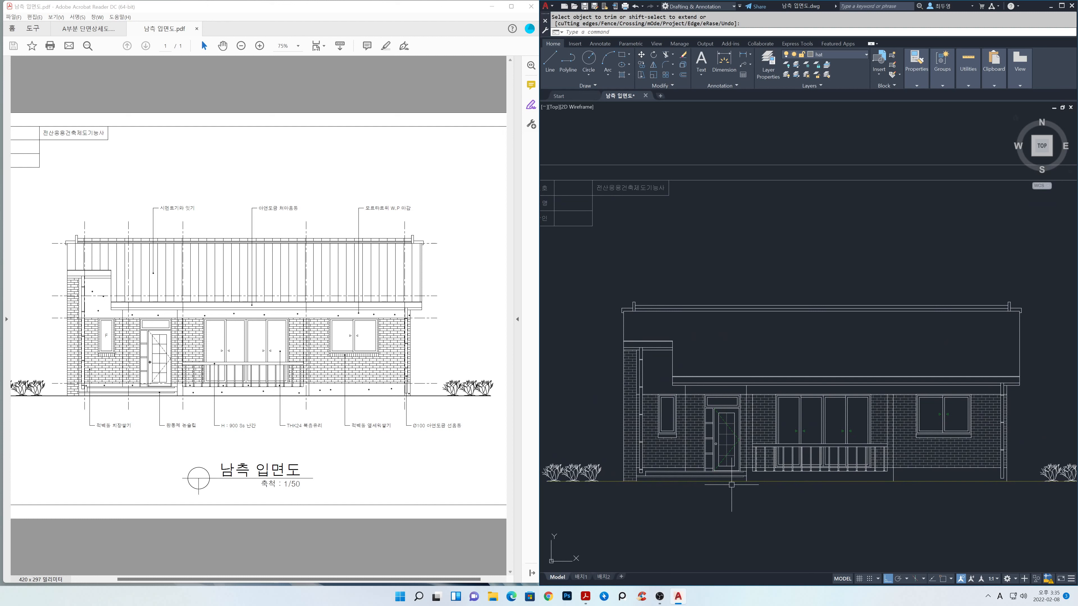
key(Return)
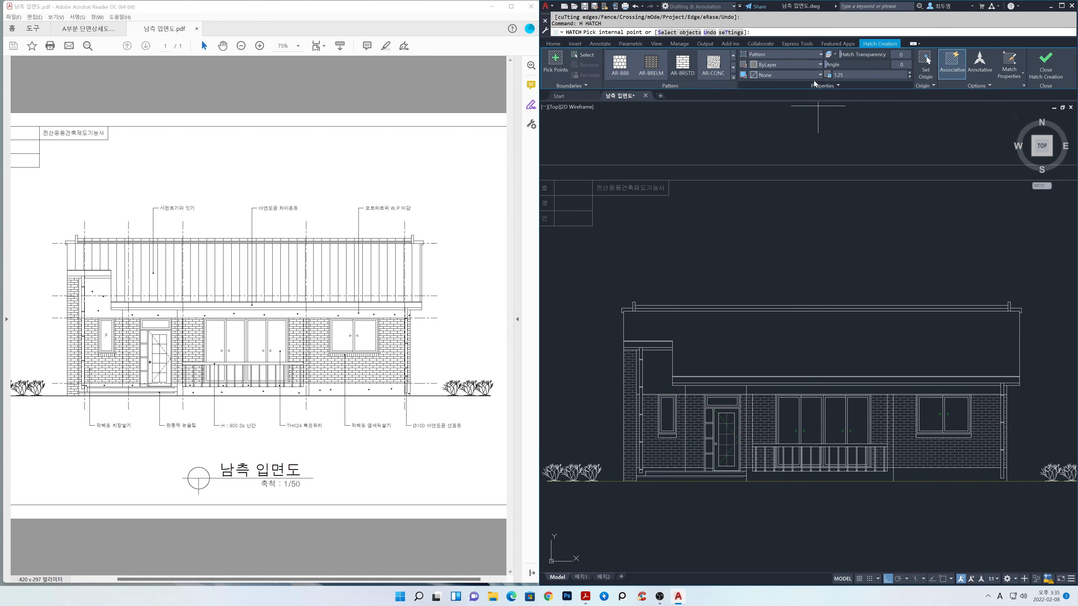
click(811, 52)
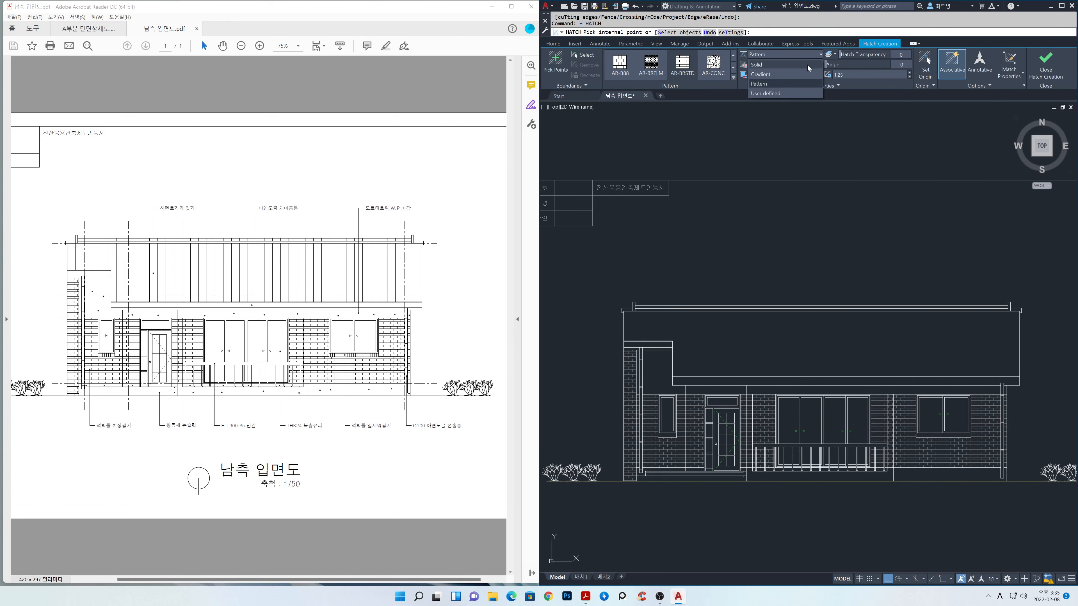
click(802, 92)
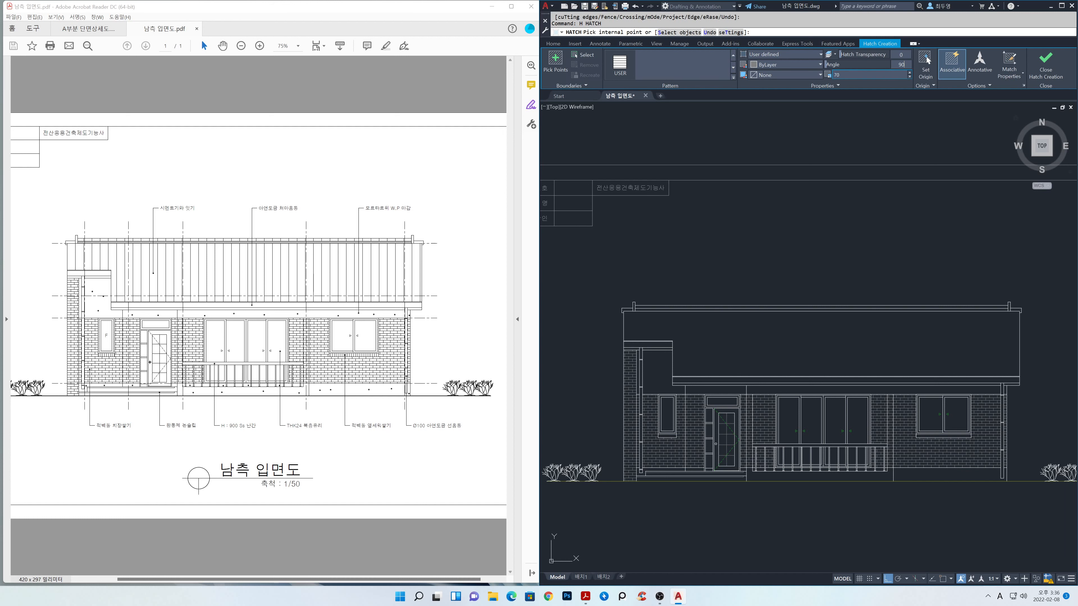
Hatch the brick sills beneath the narrow window beside the door and the double window at the far right of the elevation
scroll(670, 437, up, 4)
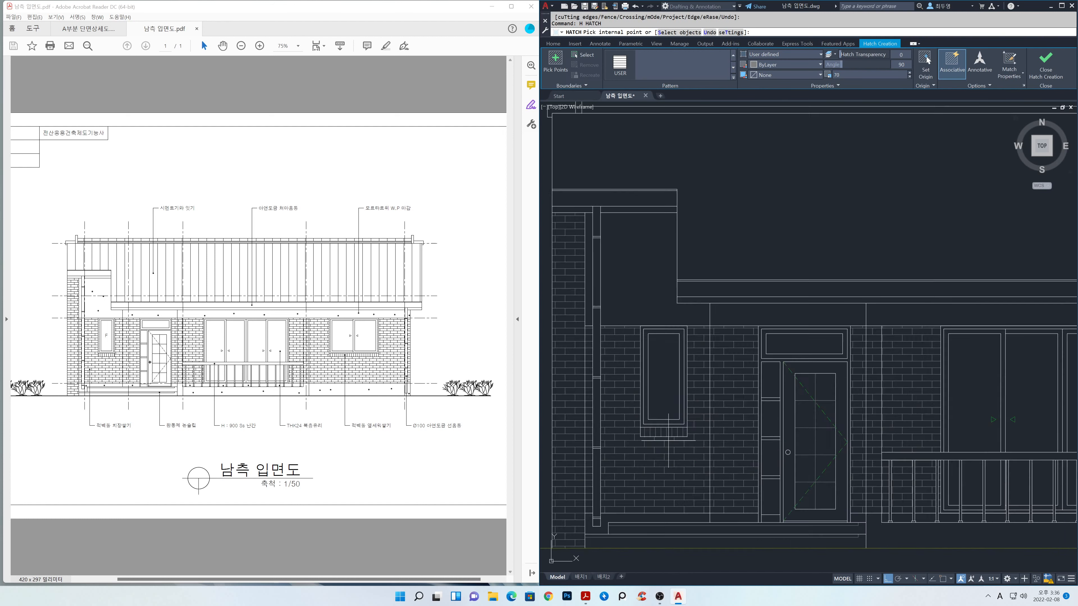
scroll(668, 441, up, 3)
click(661, 426)
scroll(661, 427, down, 5)
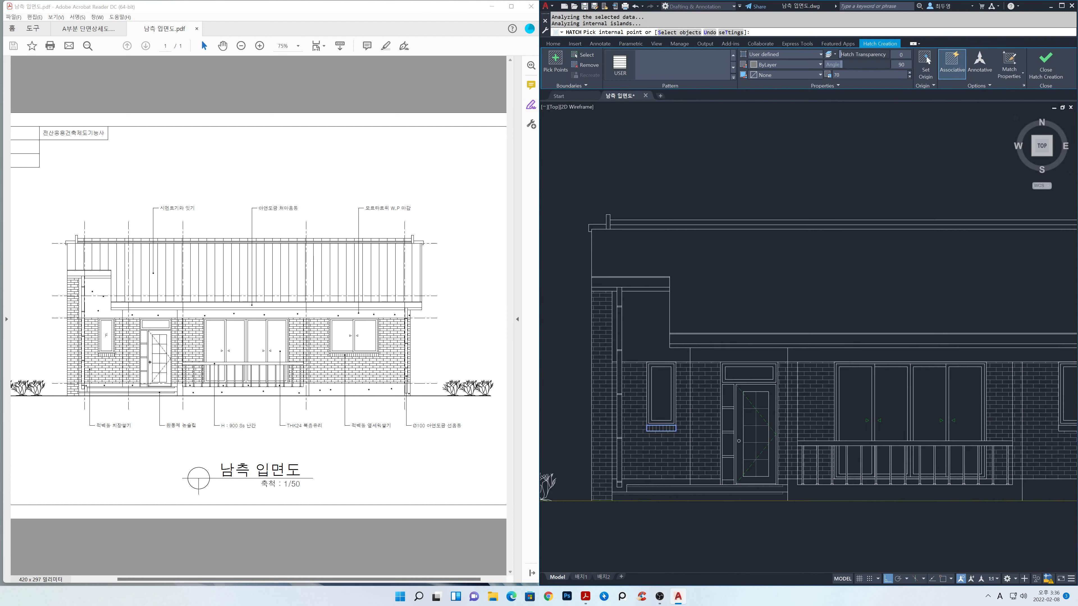
scroll(660, 429, down, 2)
scroll(951, 428, up, 4)
mouse_move(945, 431)
middle_down()
mouse_move(829, 423)
mouse_move(856, 352)
middle_up()
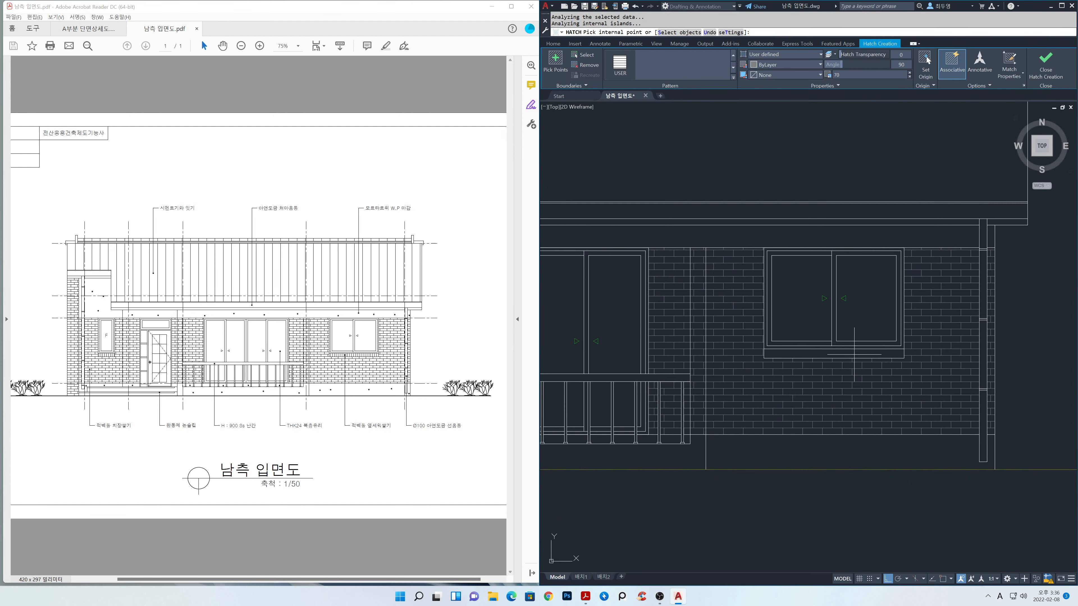
click(855, 354)
Set the sill hatch origin with object snap at the lower-right corner of the double window's sill and finish the hatch
click(925, 64)
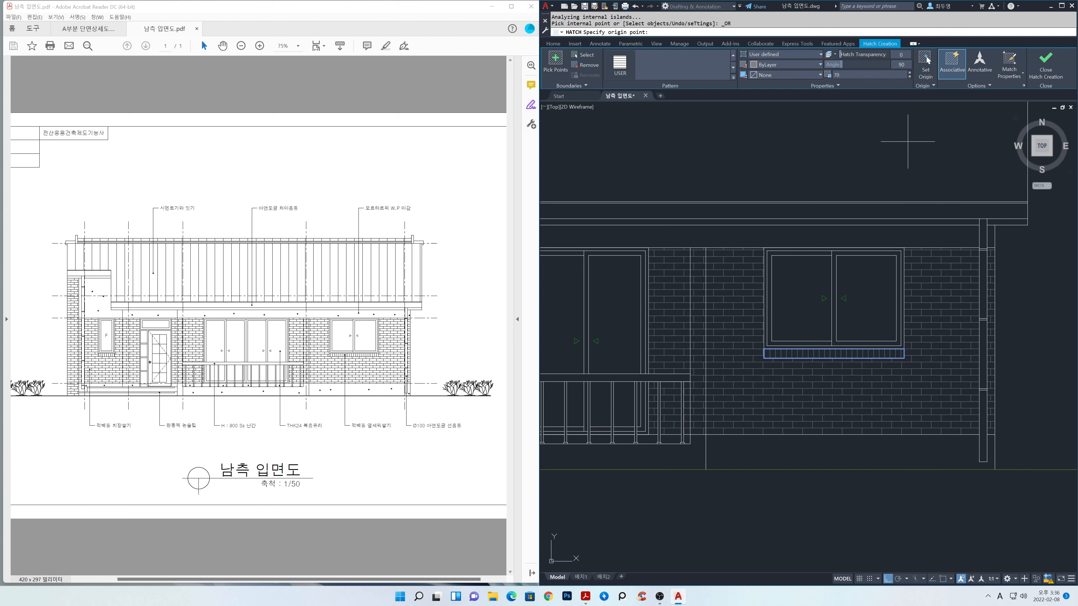
key(F3)
click(903, 357)
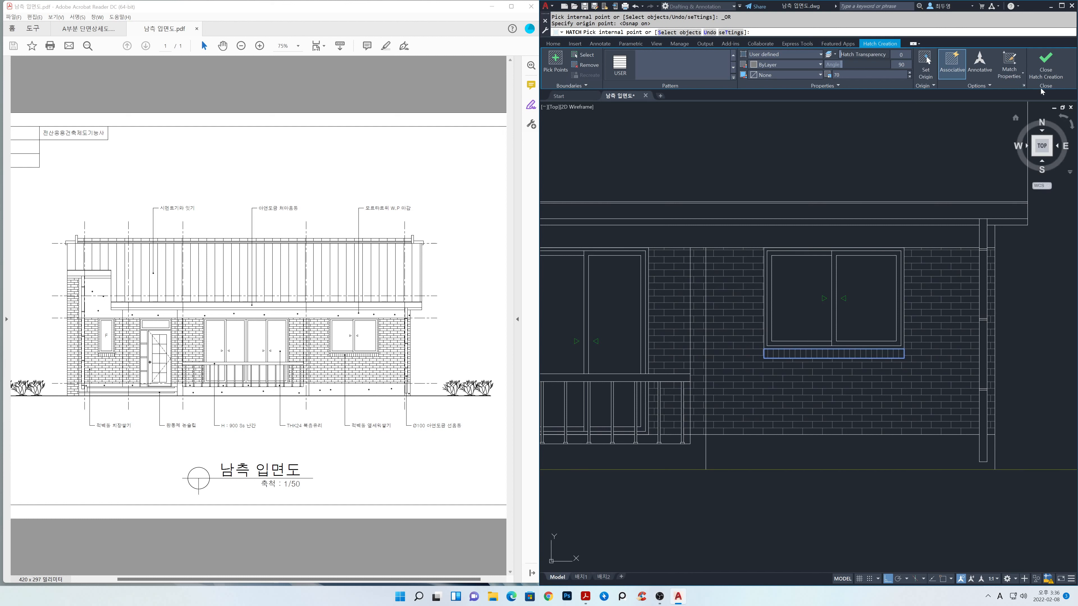
click(1048, 68)
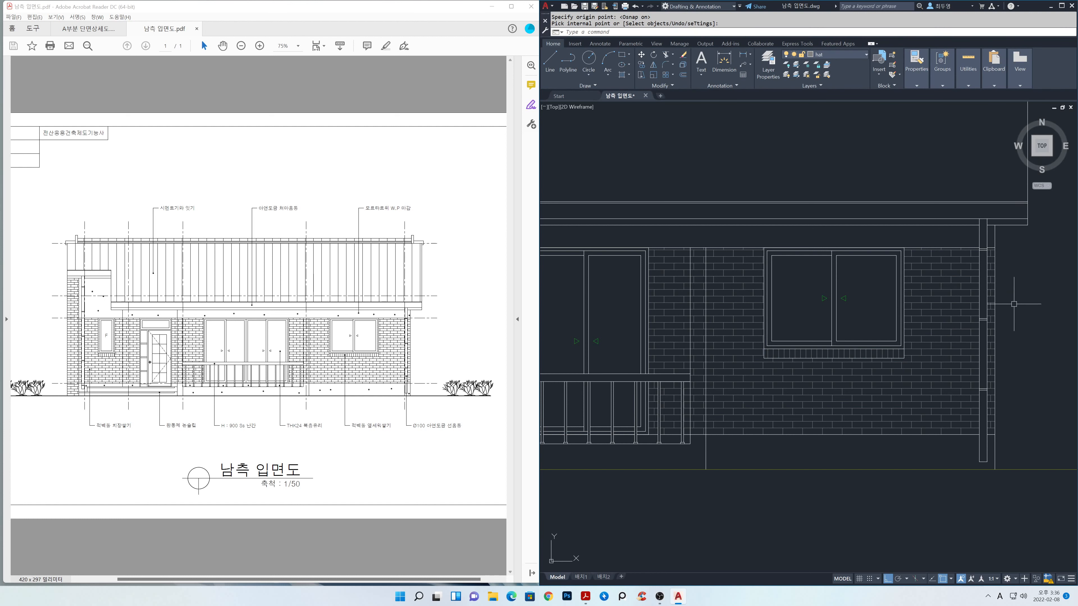
Apply a user-defined hatch with spacing 300 at angle 90 to the main roof surface and the narrow band along the ridge
scroll(1013, 317, down, 2)
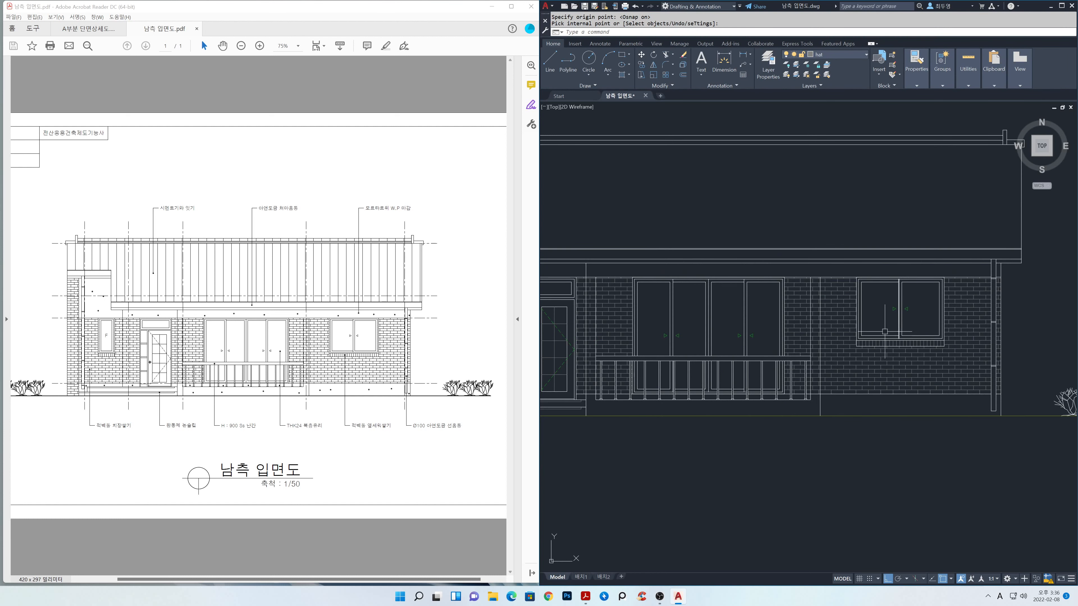
middle_drag(1006, 325, 1017, 351)
scroll(863, 348, down, 2)
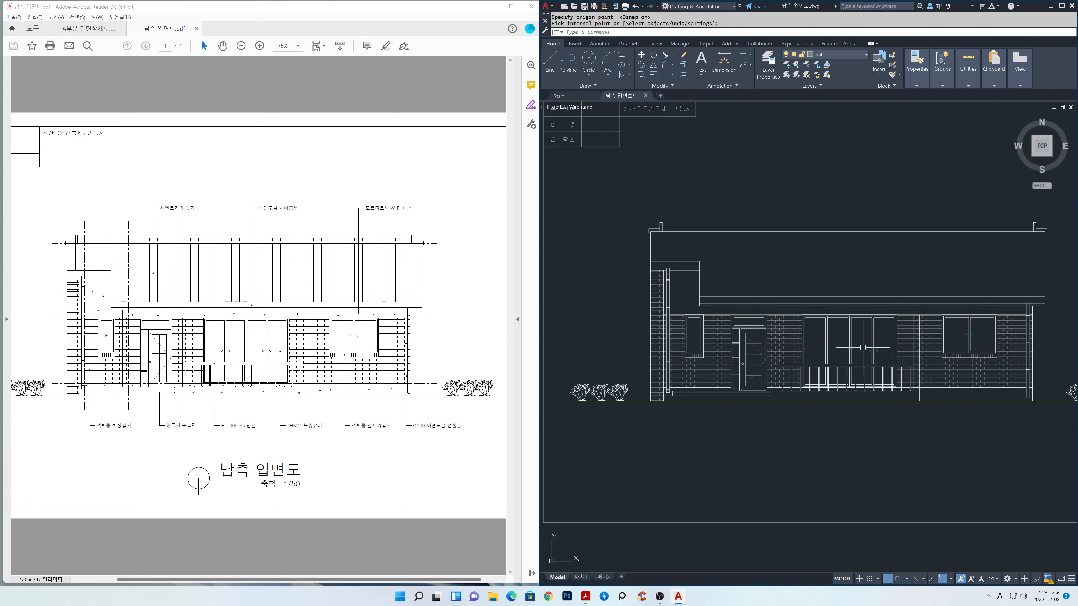
middle_drag(863, 348, 841, 356)
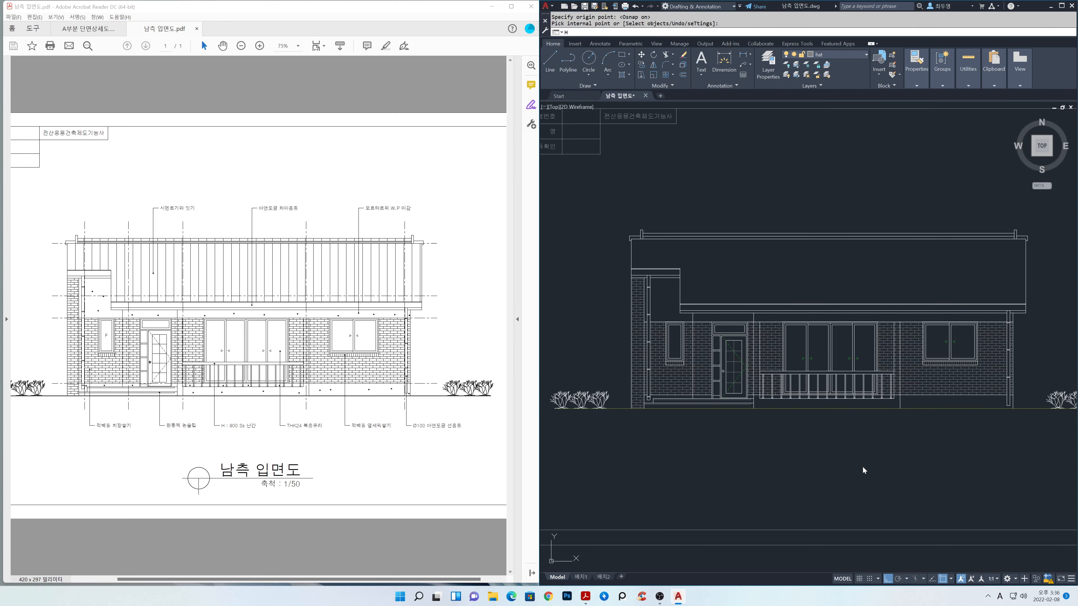
key(Return)
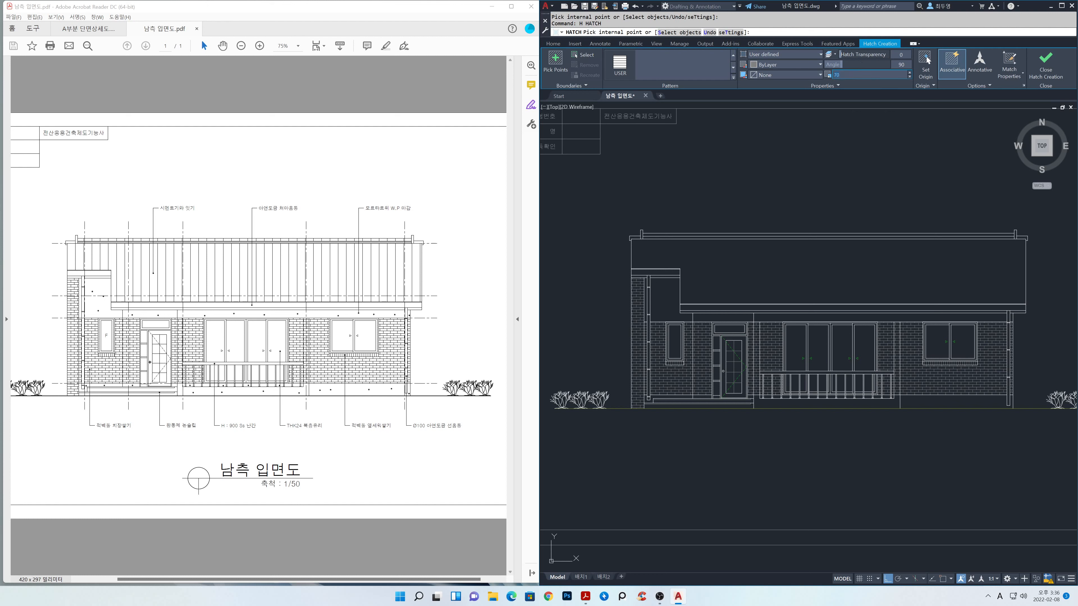
click(854, 74)
text(300)
key(Return)
click(667, 250)
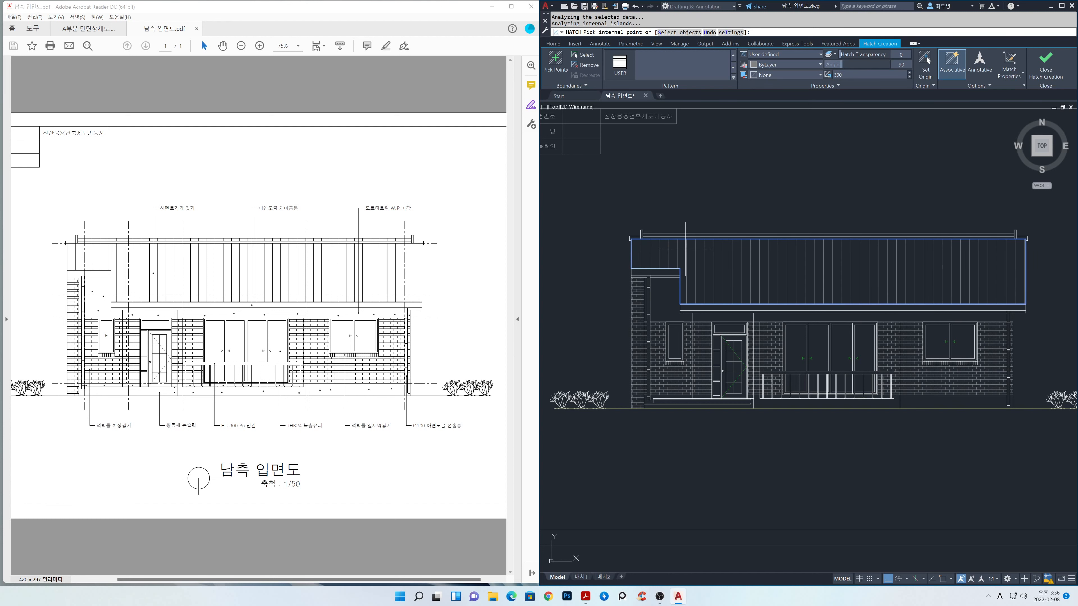
scroll(668, 248, up, 4)
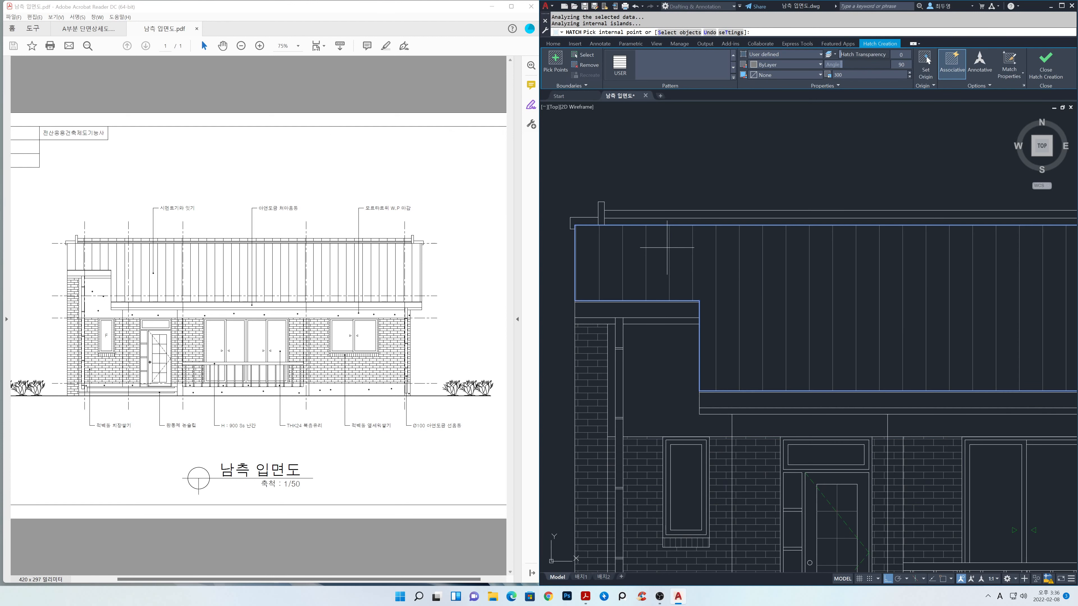
click(662, 213)
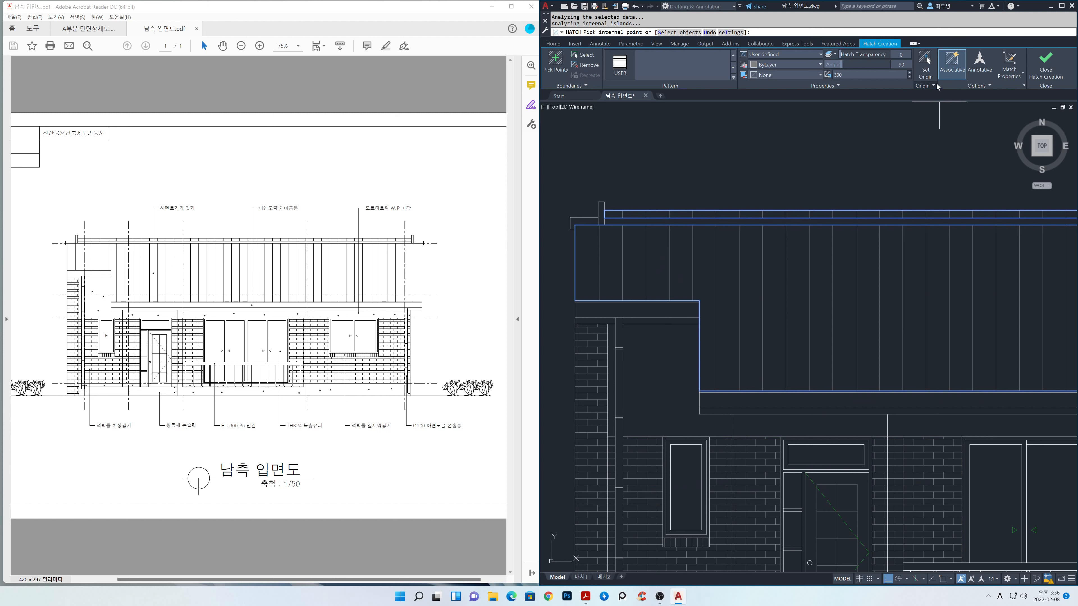
Set the roof hatch origin at the lower-left corner of the main roof surface and finish creating the hatch
click(928, 79)
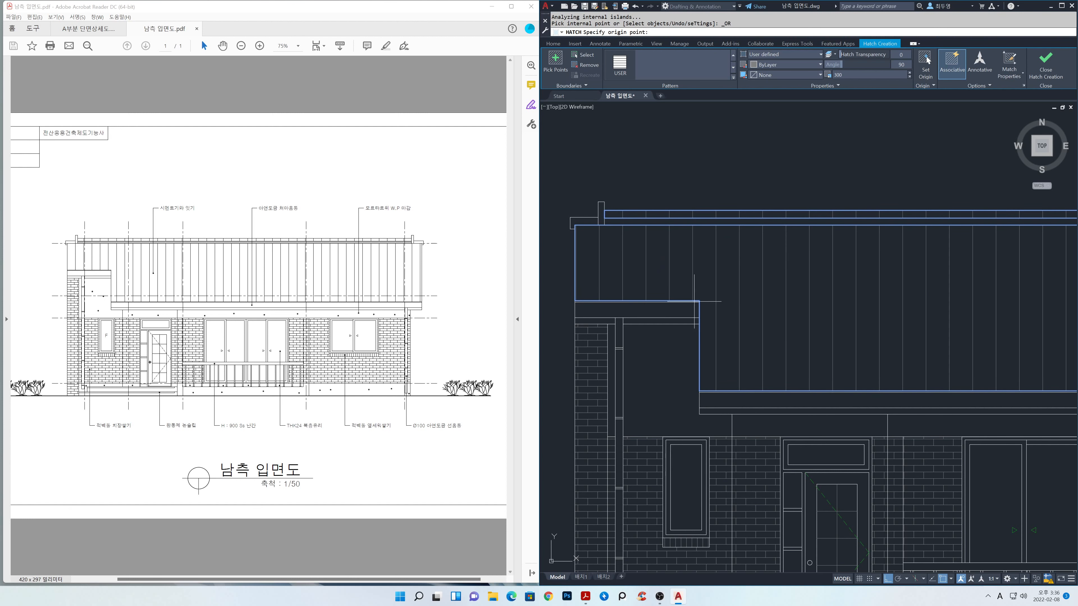
scroll(574, 302, up, 4)
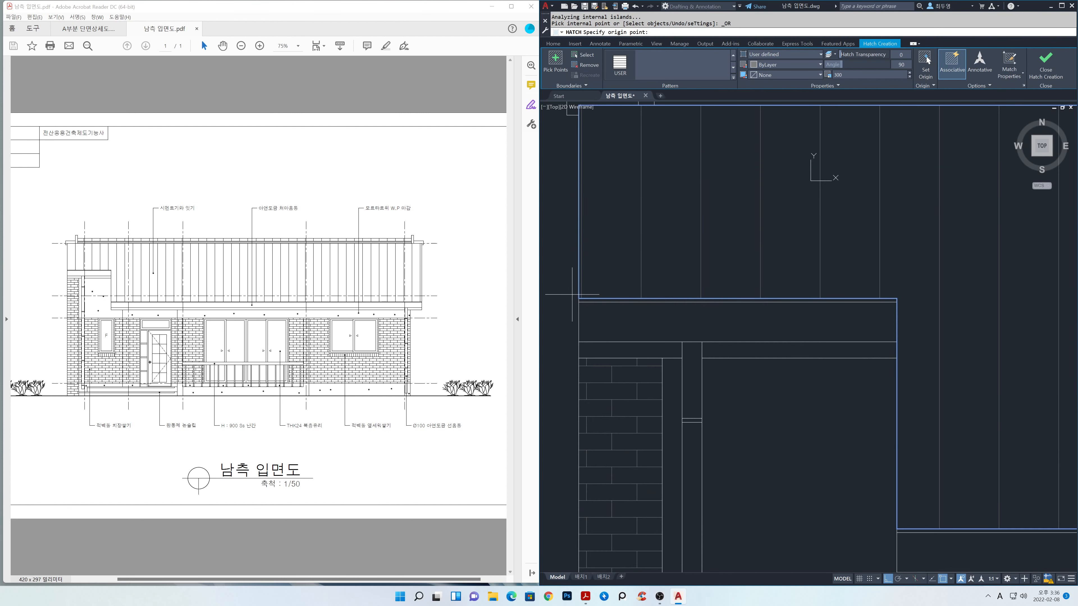
click(578, 299)
scroll(670, 288, down, 4)
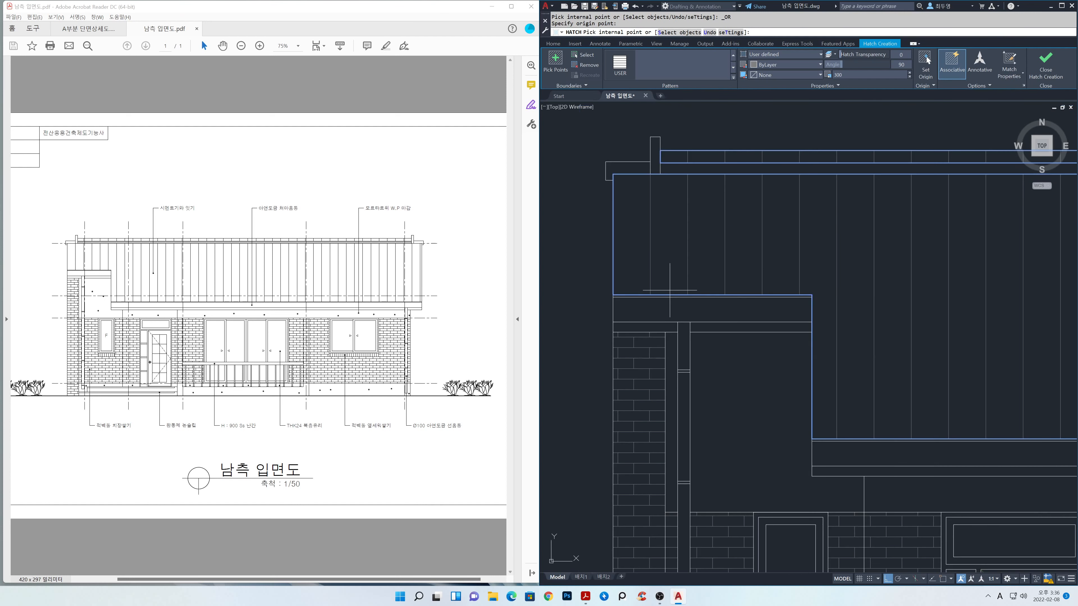
scroll(670, 293, down, 5)
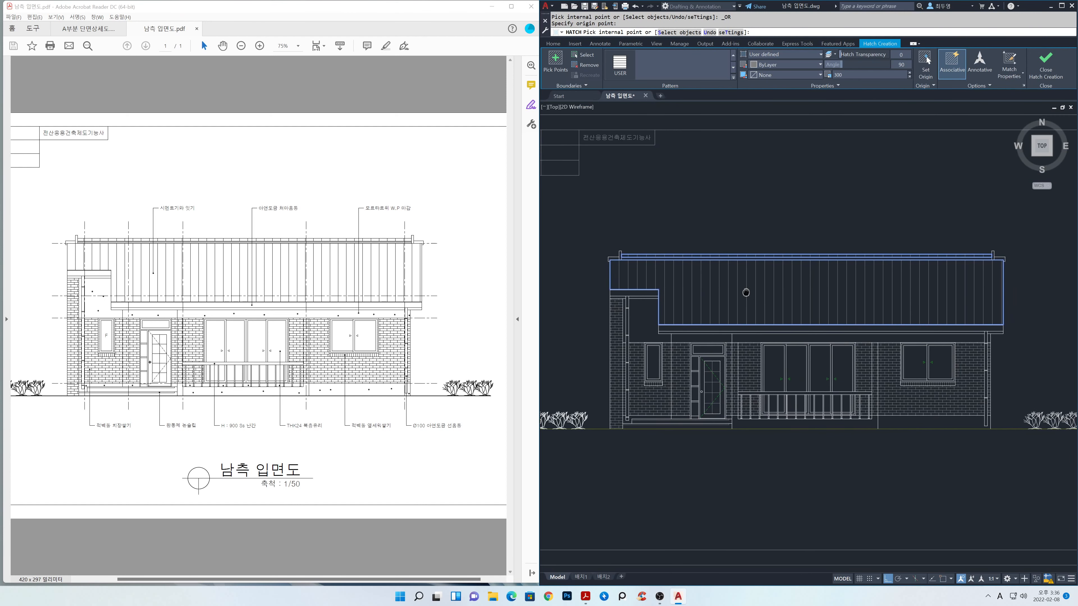
click(1052, 71)
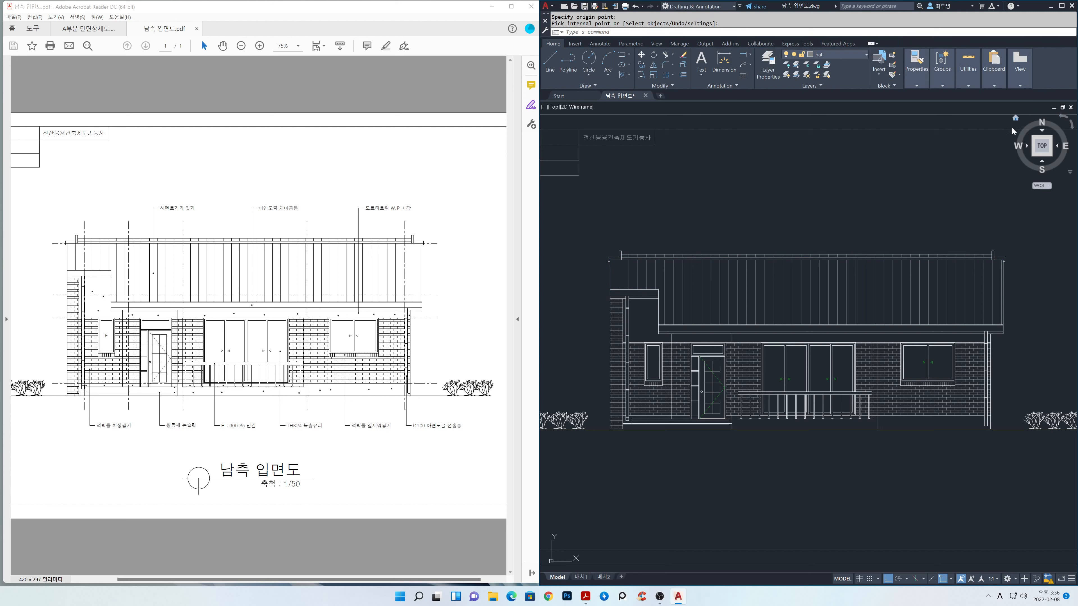
Offset the horizontal line at the bottom of the hatched ridge band downward by 30
text(o)
key(Return)
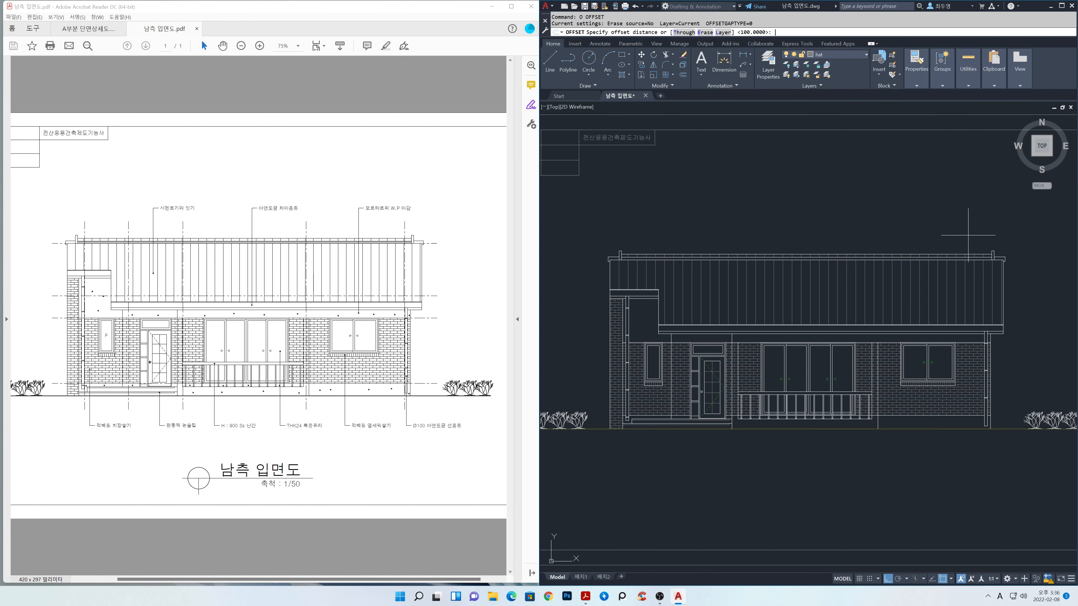
text(30)
key(Return)
click(976, 257)
scroll(984, 256, up, 7)
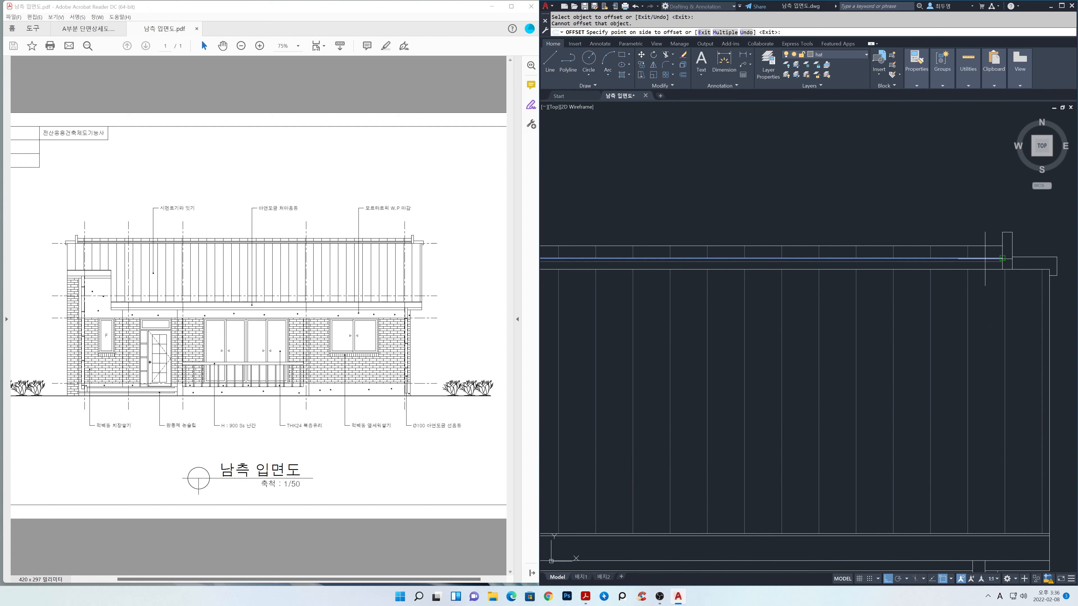
click(986, 263)
click(987, 285)
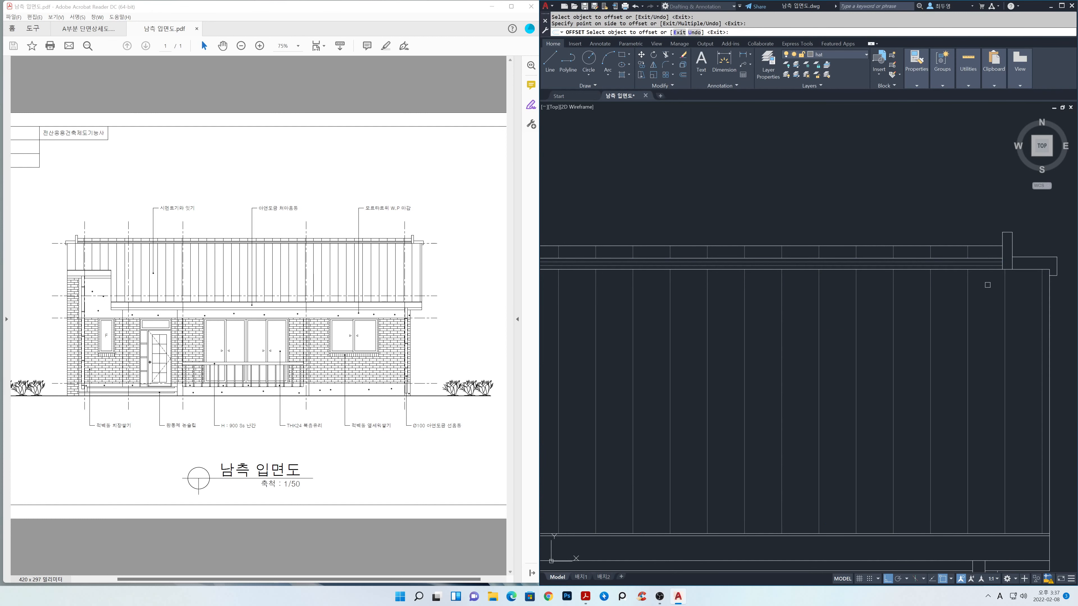
key(Return)
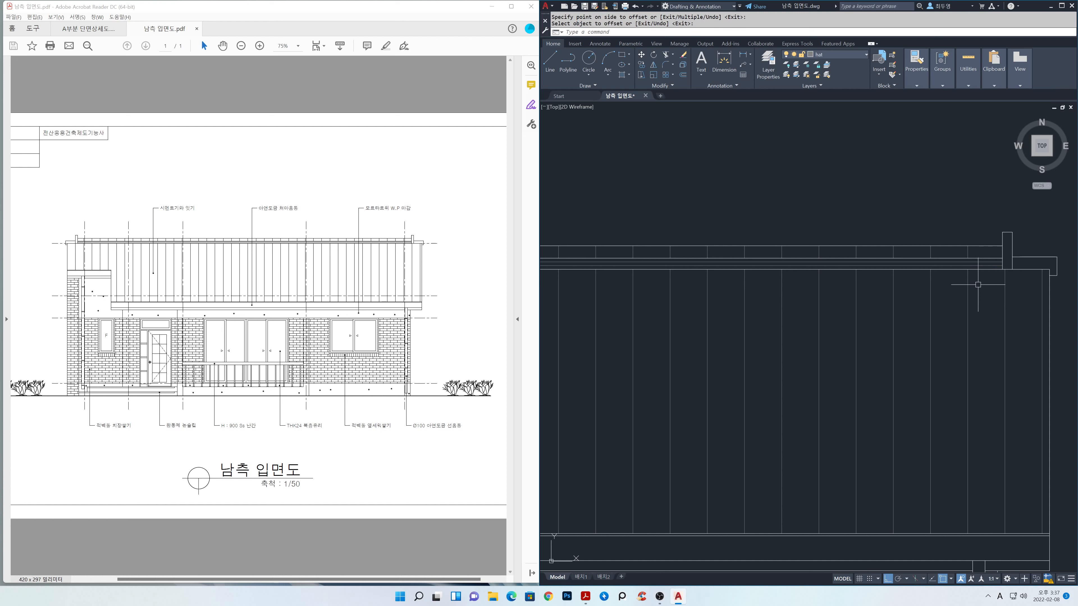
With object snap off, place filled donuts of inside diameter 0 and outside diameter 50 on the wall panel below the small porch roof
scroll(947, 276, down, 5)
mouse_move(884, 312)
middle_down()
mouse_move(927, 303)
mouse_move(927, 270)
middle_up()
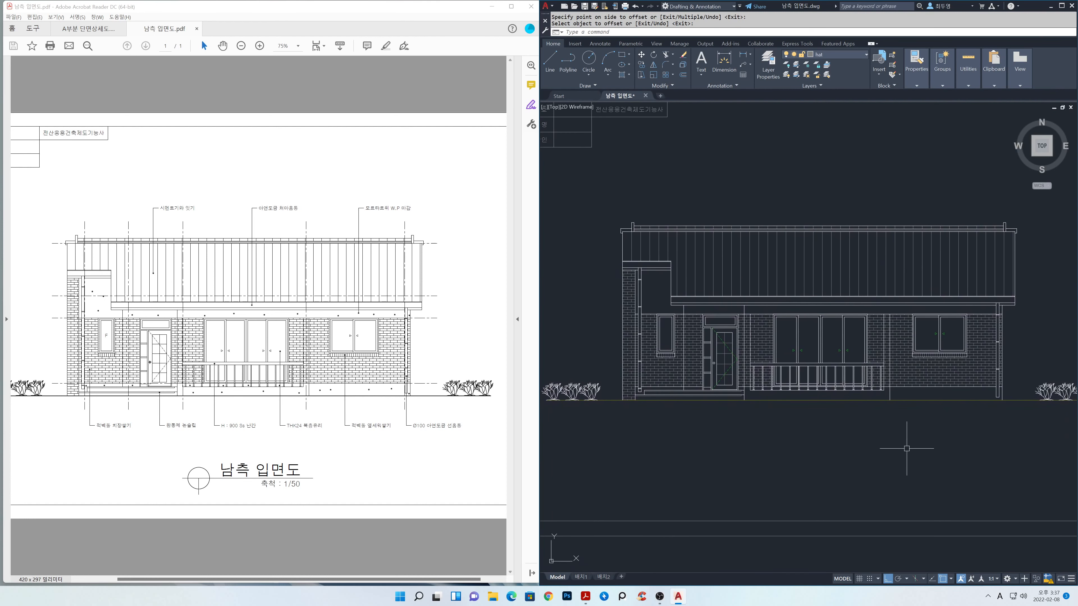
key(F3)
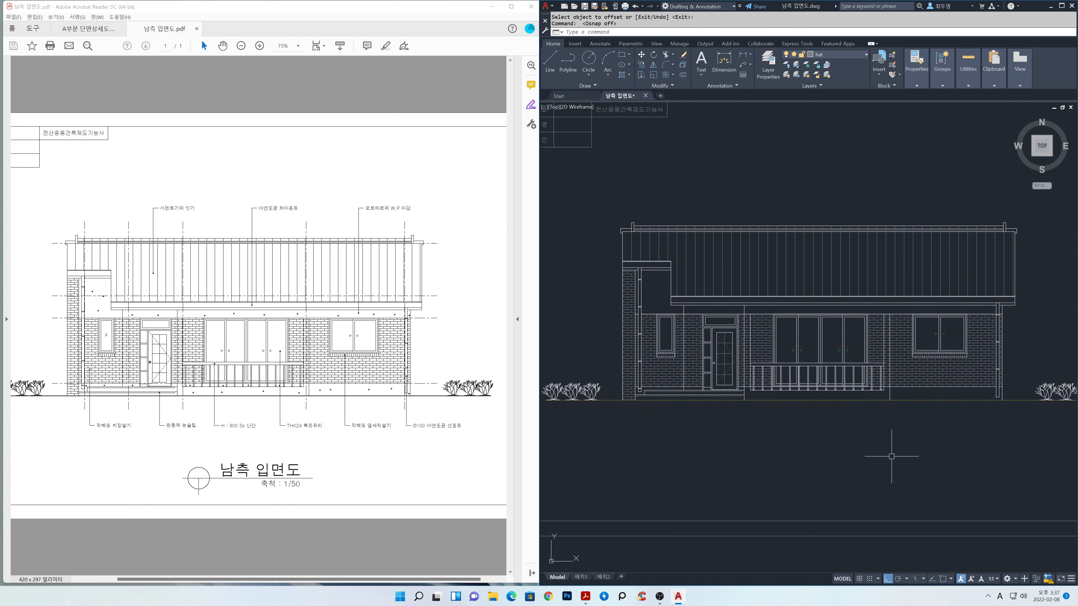
text(do)
key(Return)
text(0)
key(Return)
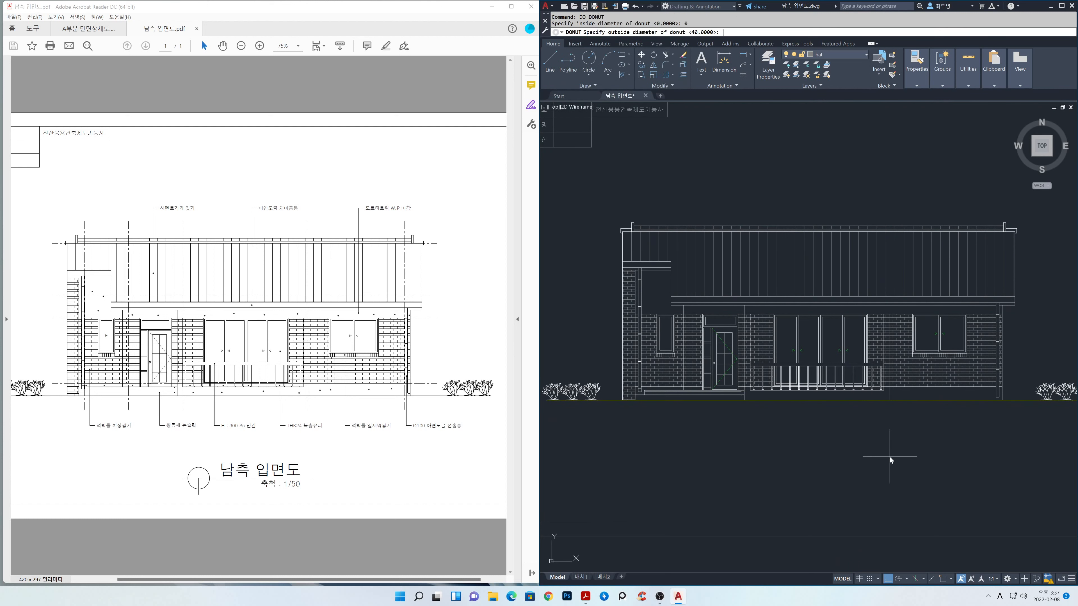
text(50)
key(Return)
click(650, 283)
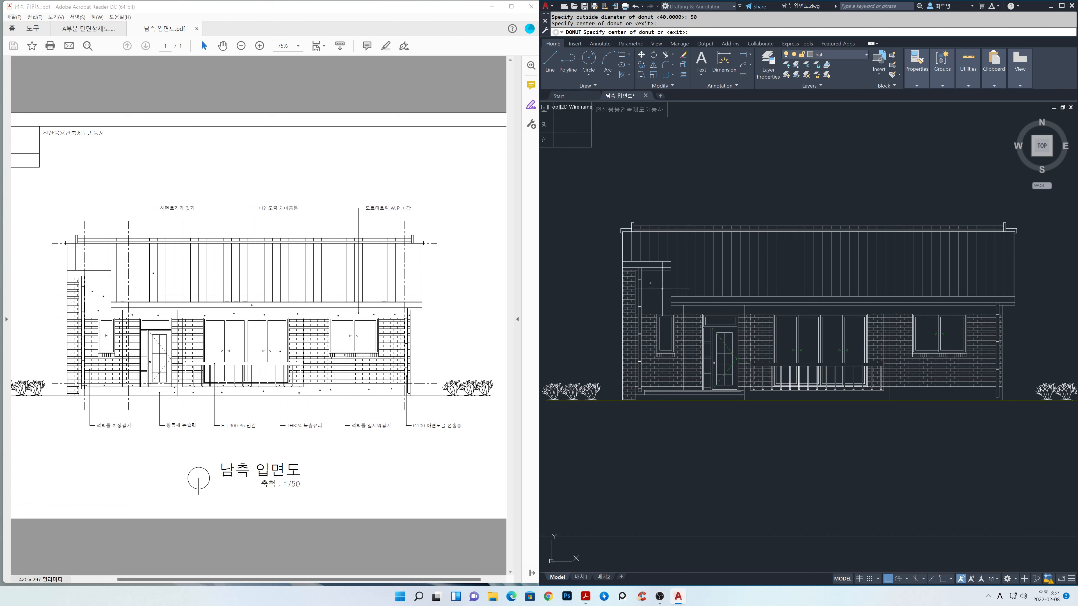
click(662, 289)
click(655, 302)
click(670, 310)
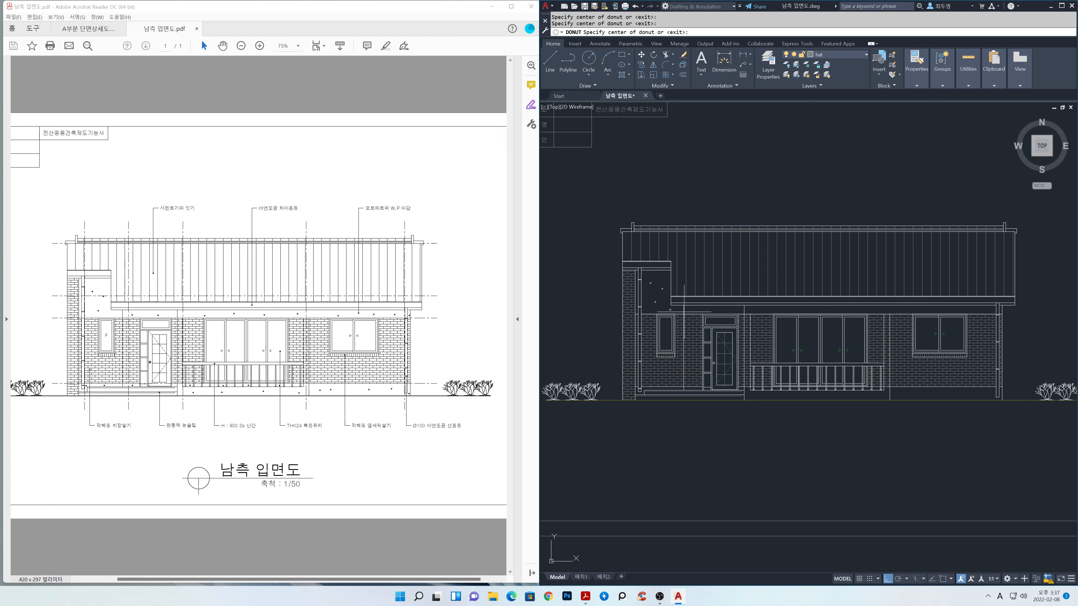
Add a spaced row of donut dots along the horizontal band between the main eaves and the windows
click(732, 310)
click(763, 310)
click(798, 310)
click(925, 310)
Add spaced donut dots along the foundation band at the base of the walls and finish the Donut command
click(962, 393)
click(904, 393)
click(842, 396)
scroll(724, 397, up, 2)
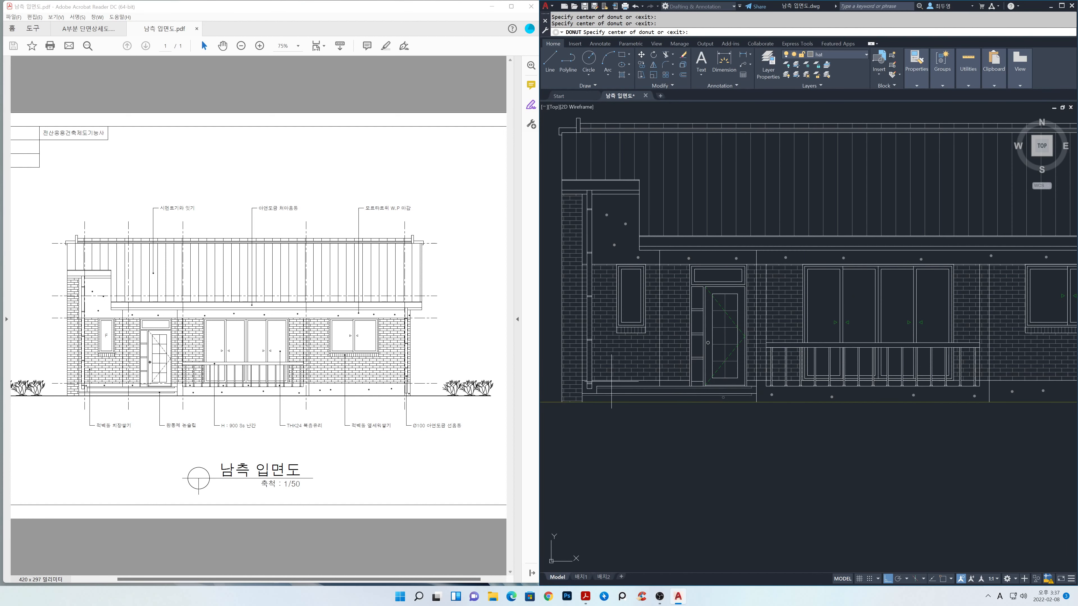
click(679, 382)
click(781, 383)
click(884, 383)
scroll(898, 372, down, 2)
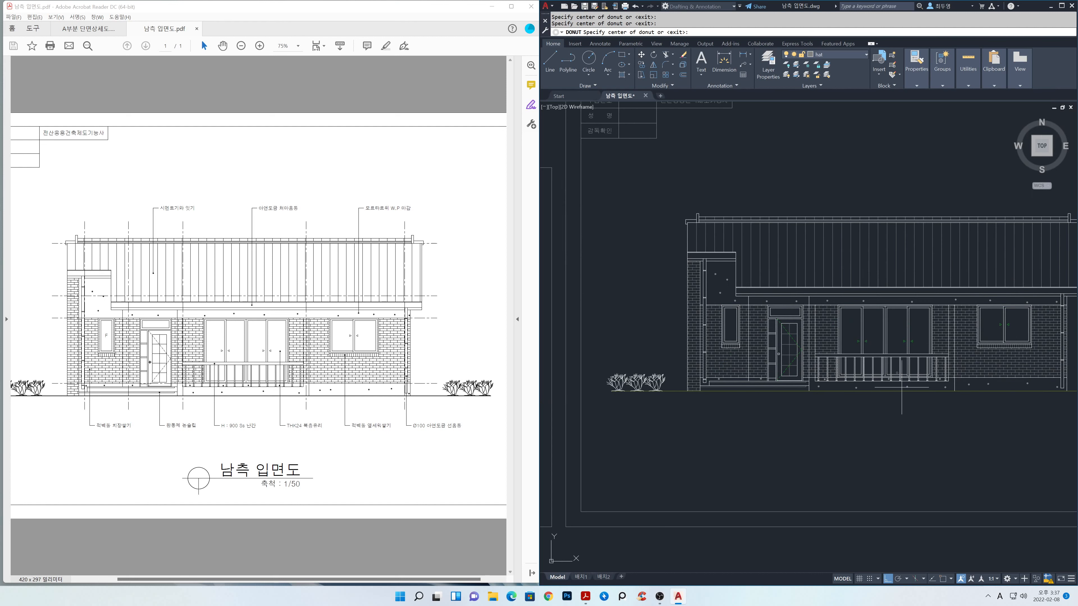
middle_drag(901, 389, 834, 413)
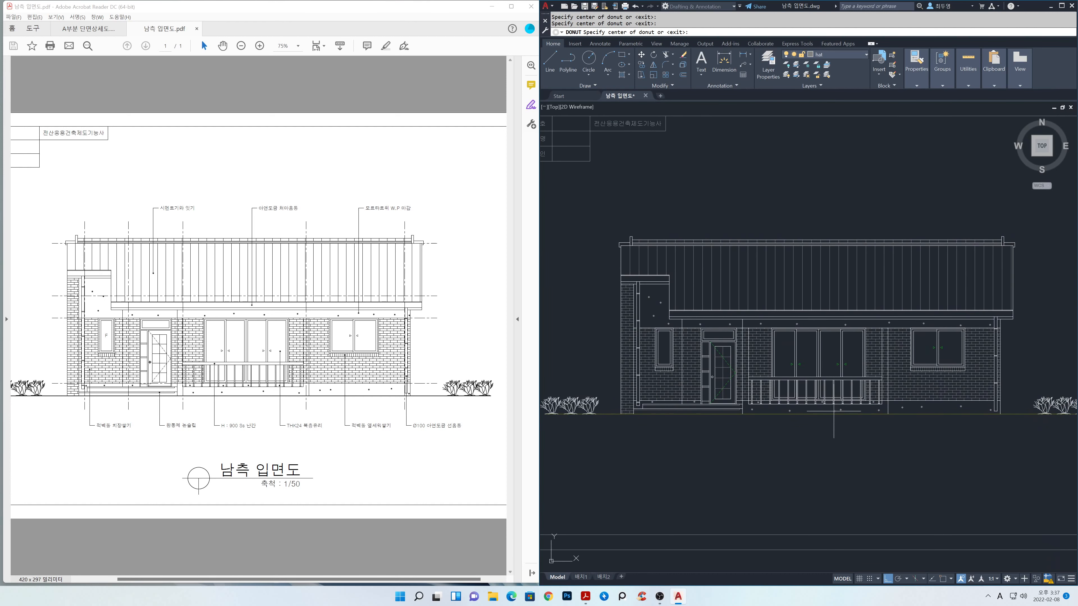
scroll(833, 410, down, 2)
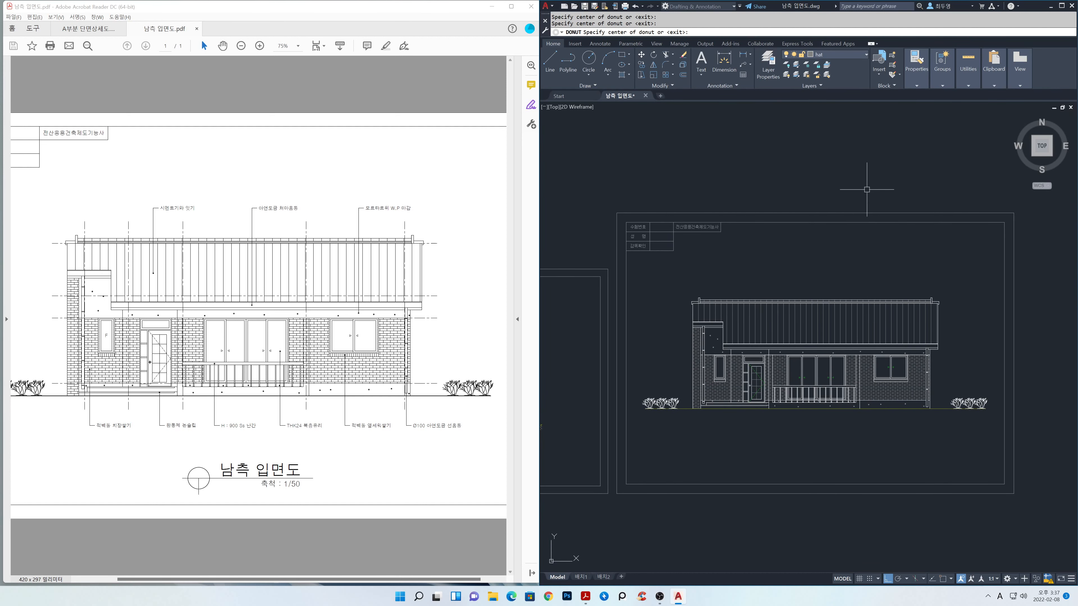
key(Return)
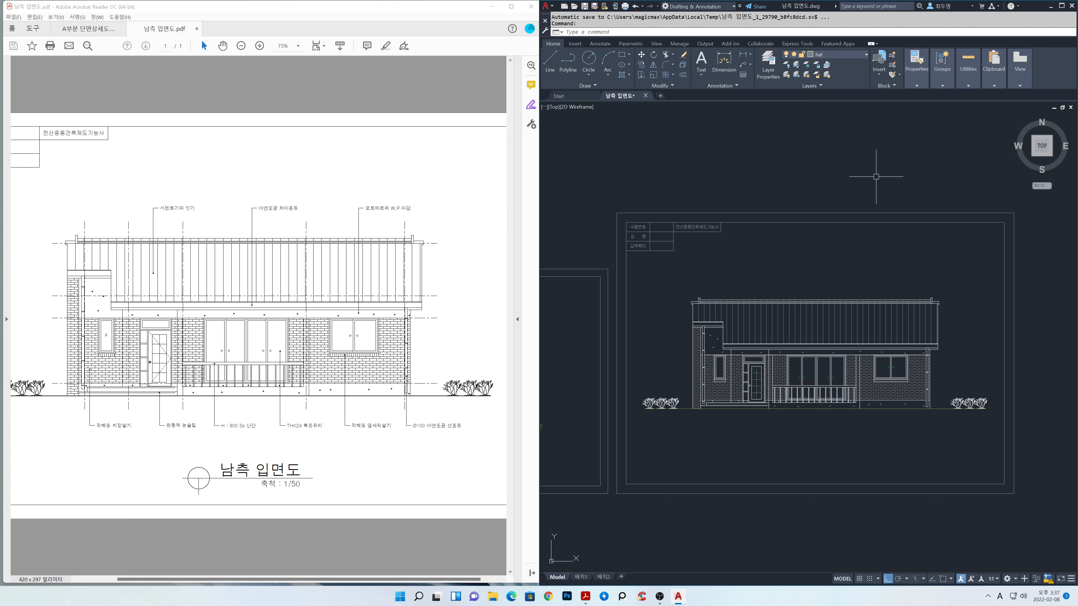
Thaw the cen layer and unlock all layers of the drawing together
click(852, 56)
click(795, 75)
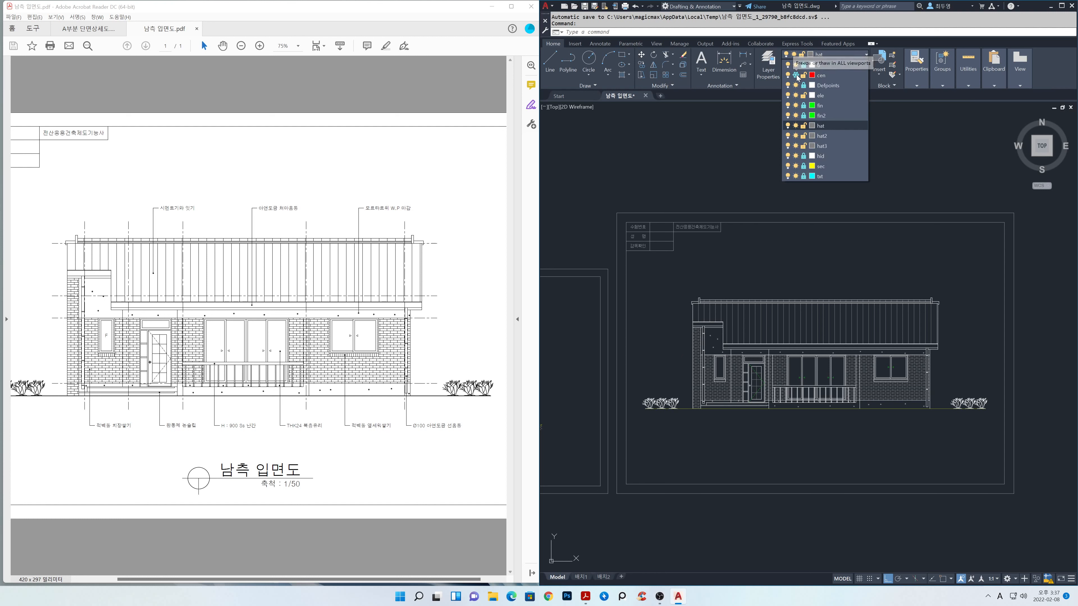
click(767, 64)
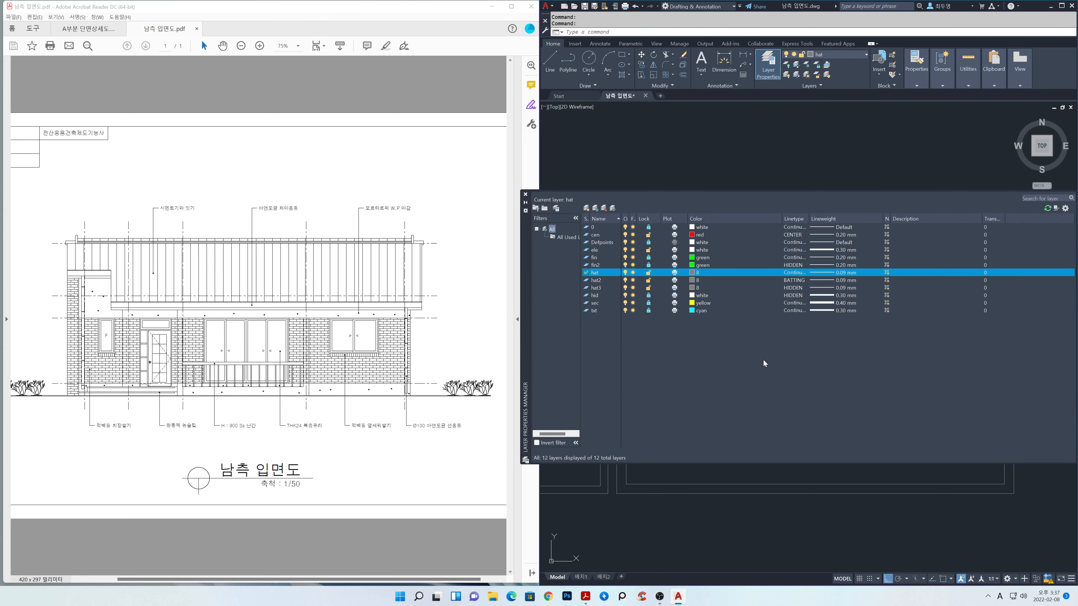
key(ctrl+a)
click(648, 258)
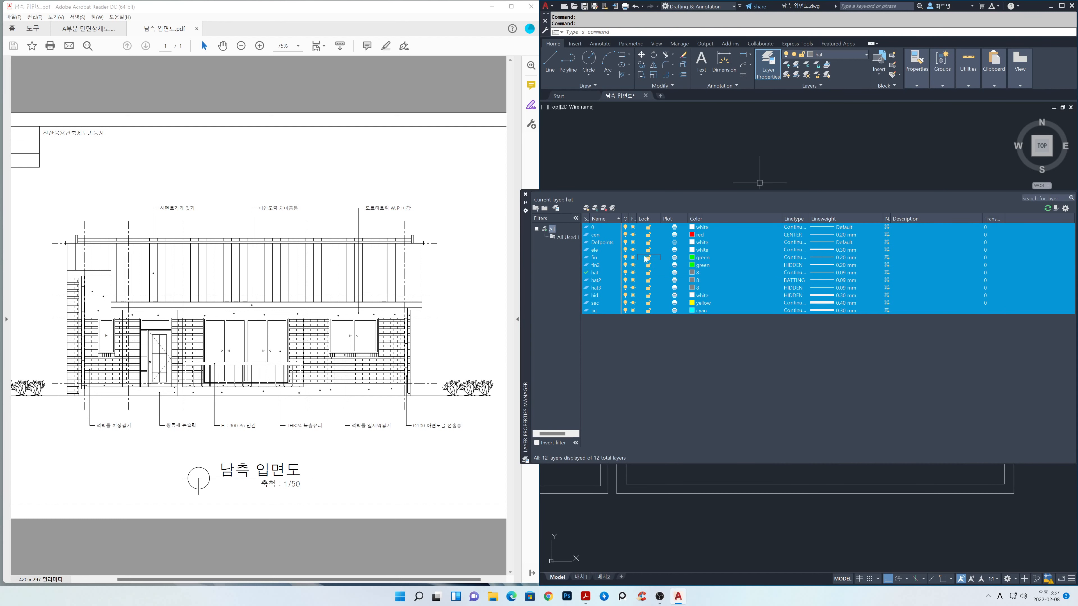
click(526, 197)
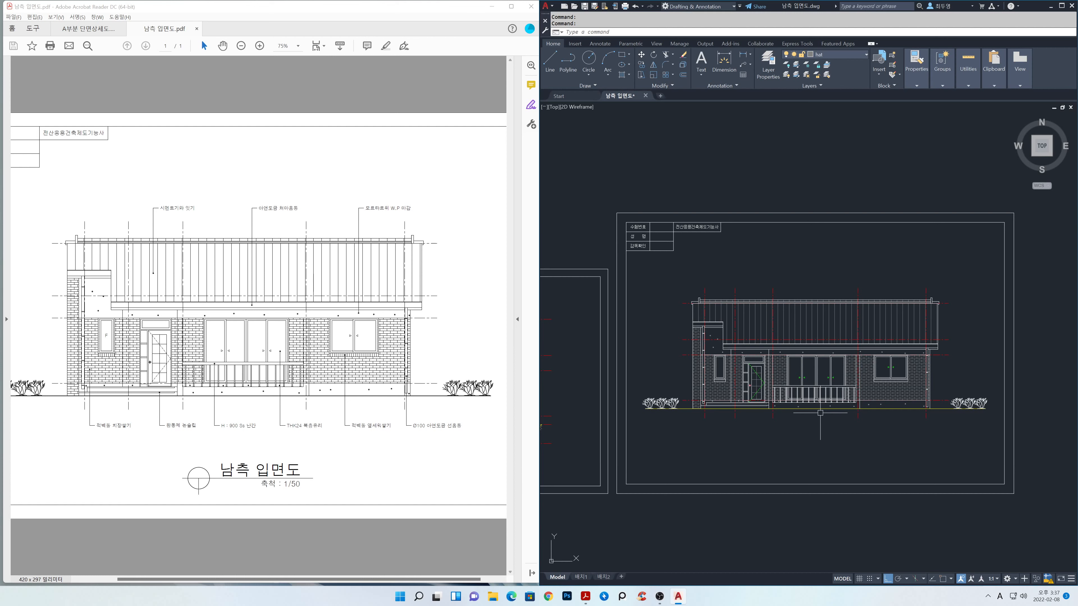
Enlarge and recentre the south elevation with real-time zoom, and try a window zoom around it
text(z)
key(Return)
key(Return)
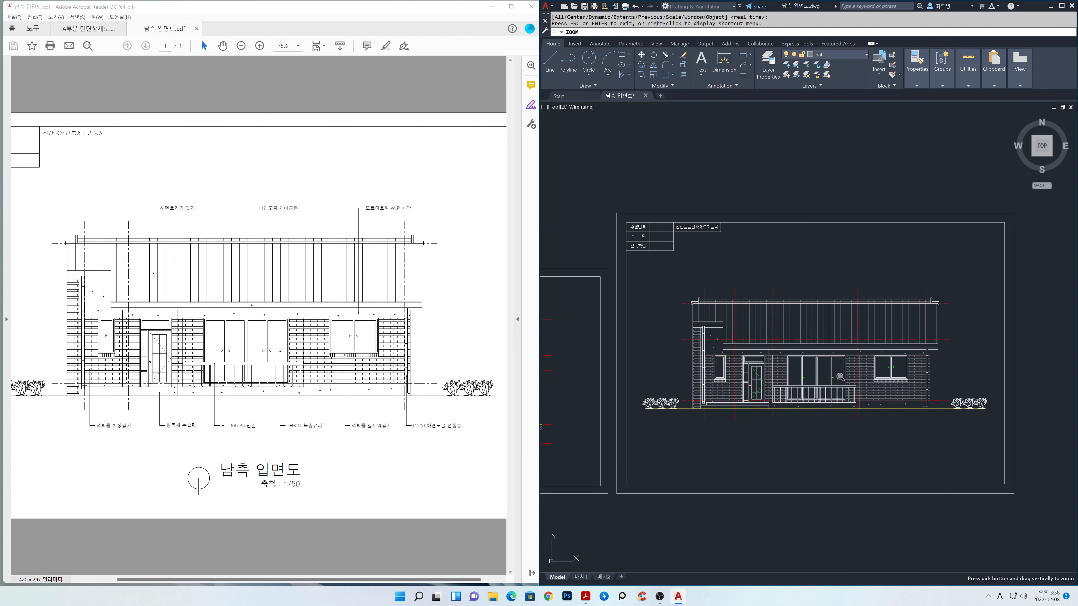
drag(839, 377, 860, 279)
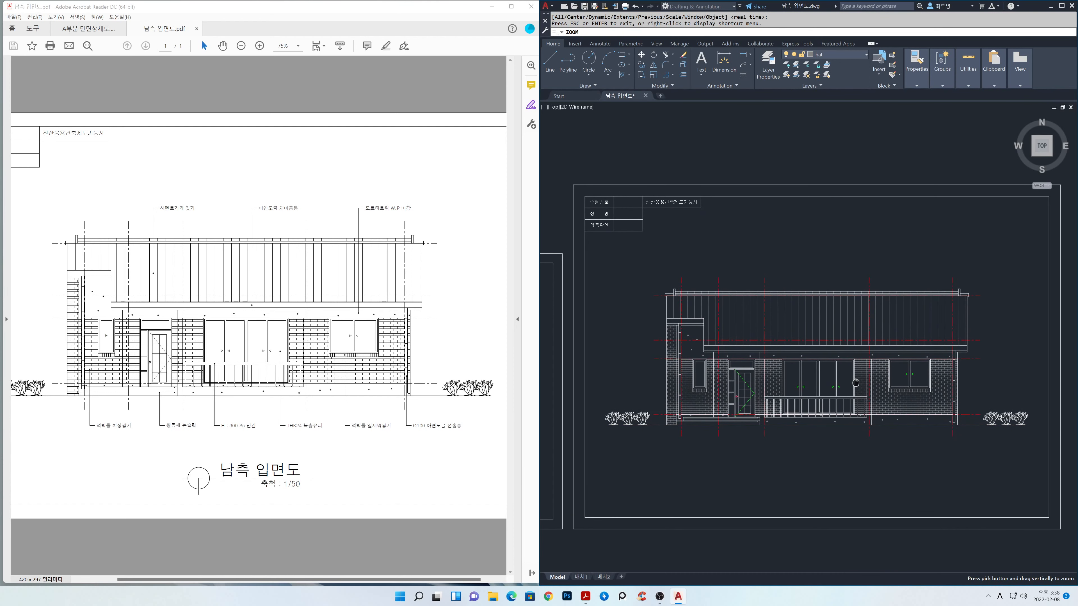
drag(856, 382, 849, 344)
right_click(817, 342)
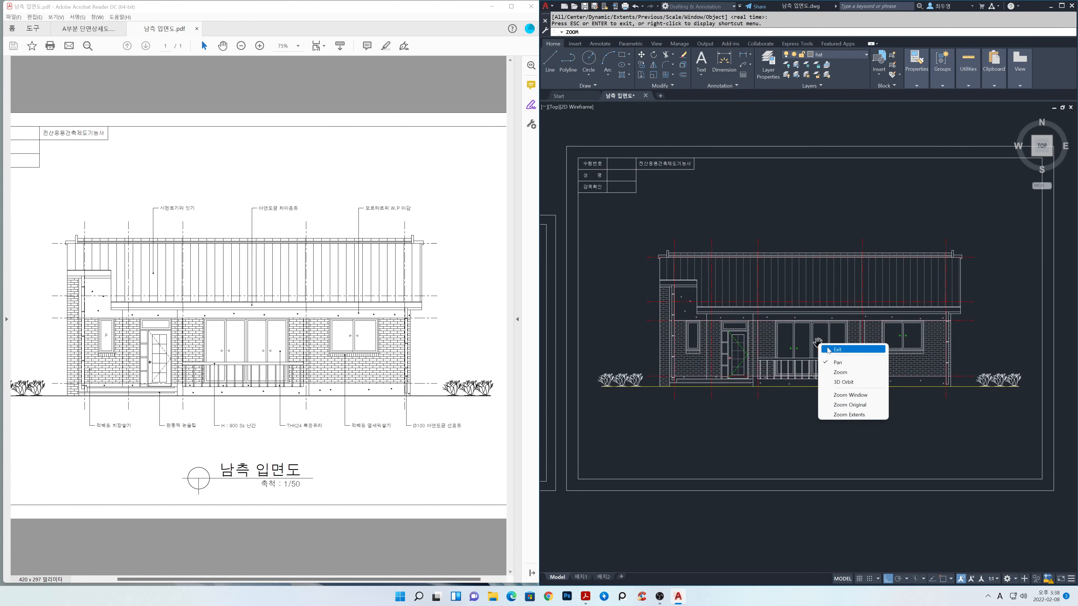
click(850, 395)
click(812, 342)
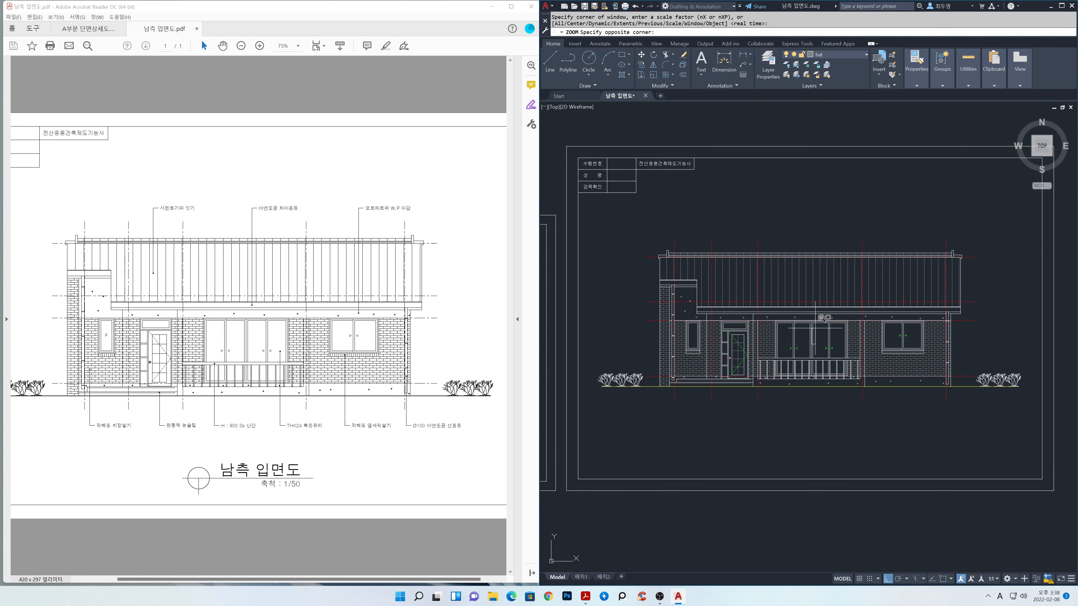
key(Escape)
Enlarge the elevation in real time to compare it with the reference PDF, and exit the zoom
text(z)
key(Return)
key(Return)
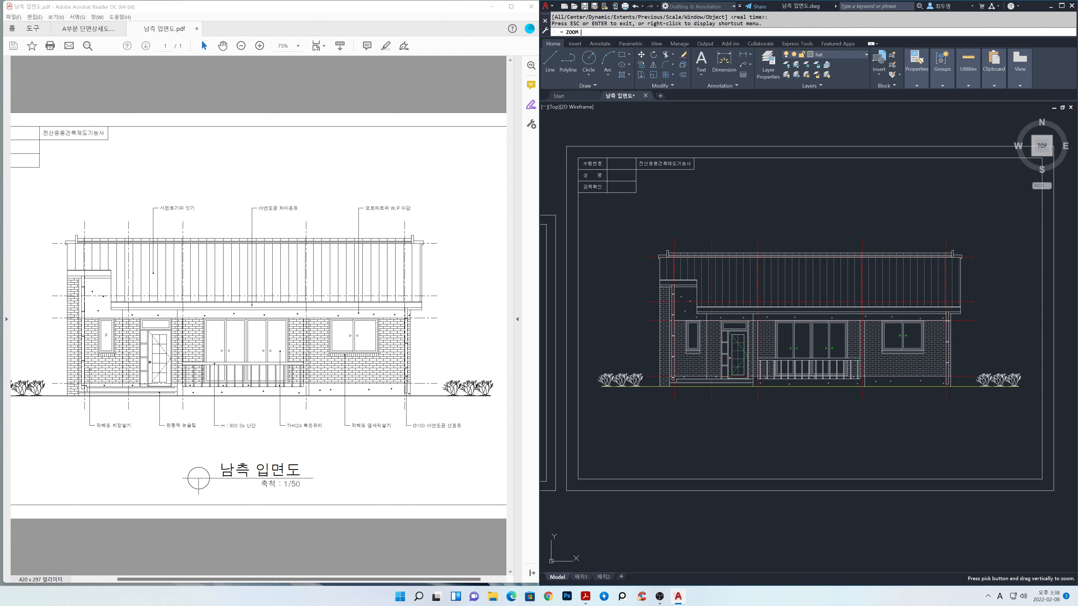
drag(814, 338, 828, 260)
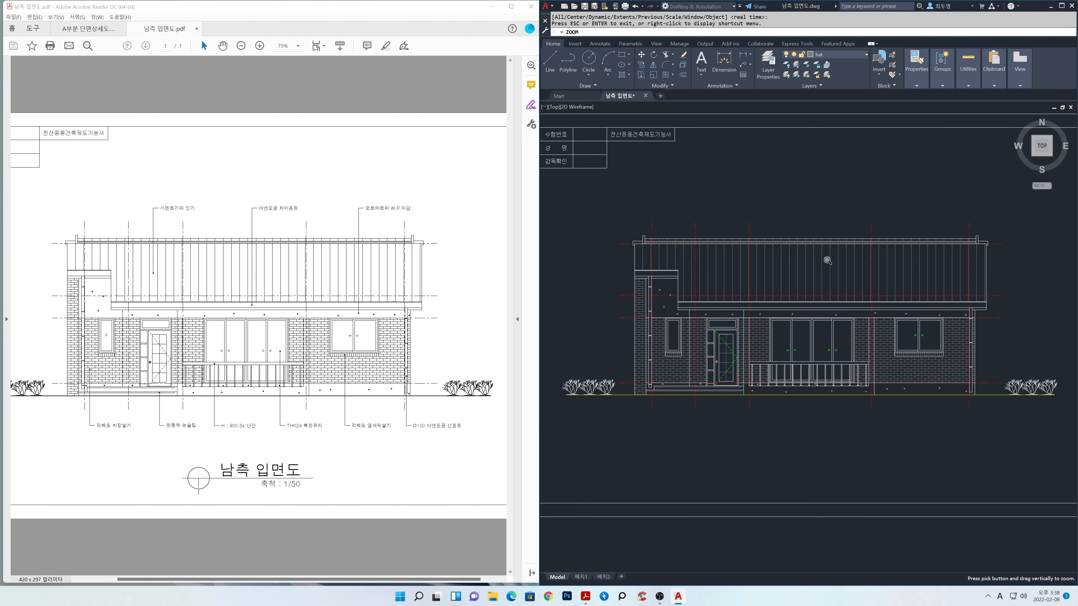
right_click(828, 260)
click(842, 266)
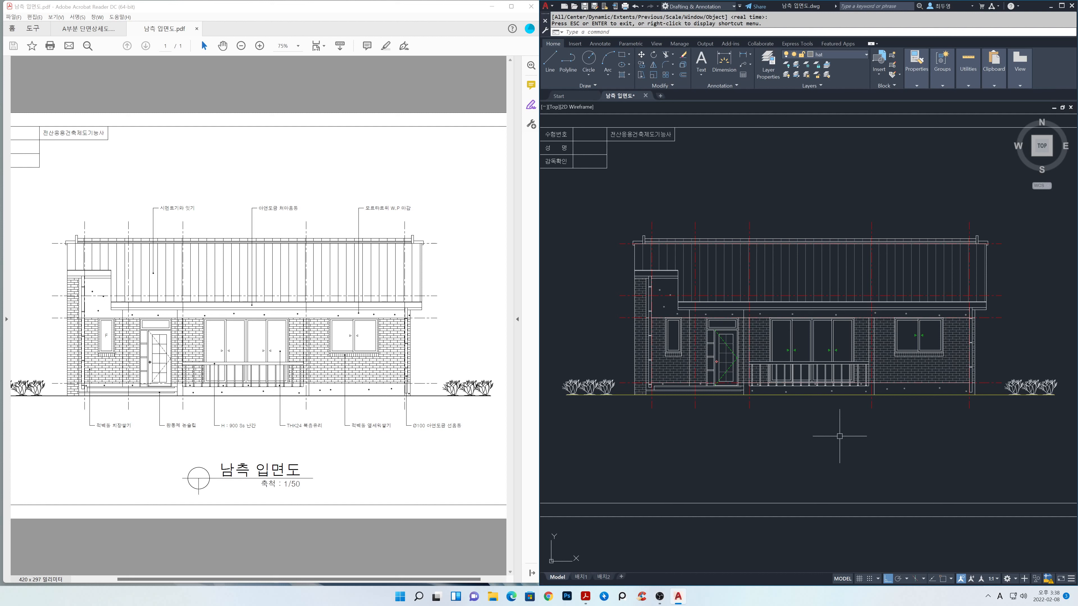
Bring the neighbouring section drawing into view beside the elevation sheet and adjust the magnification in real time
scroll(688, 386, down, 3)
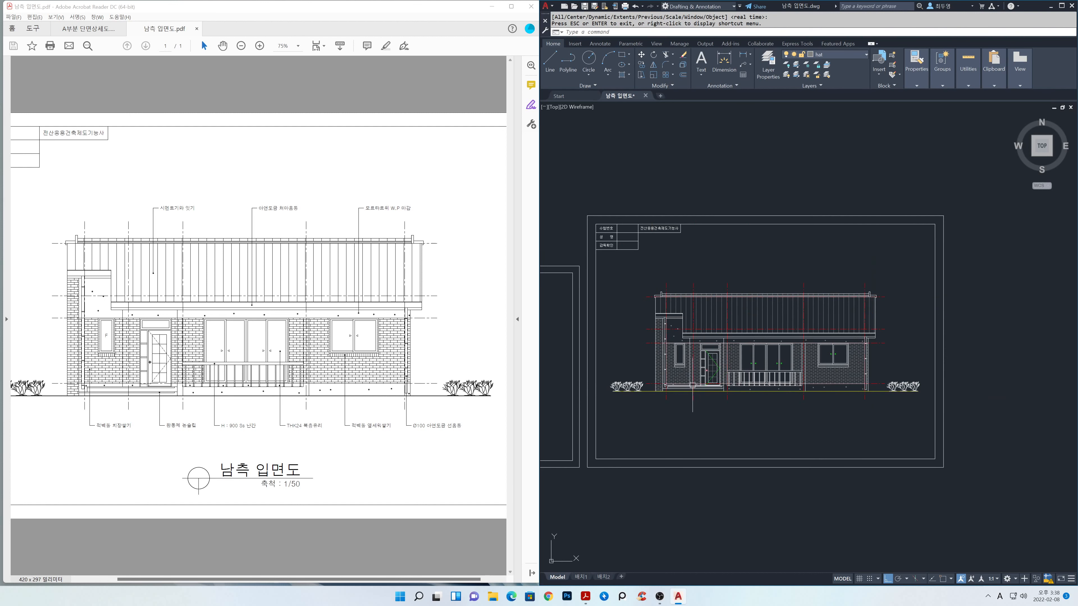
mouse_move(689, 386)
middle_down()
mouse_move(914, 385)
mouse_move(893, 386)
middle_up()
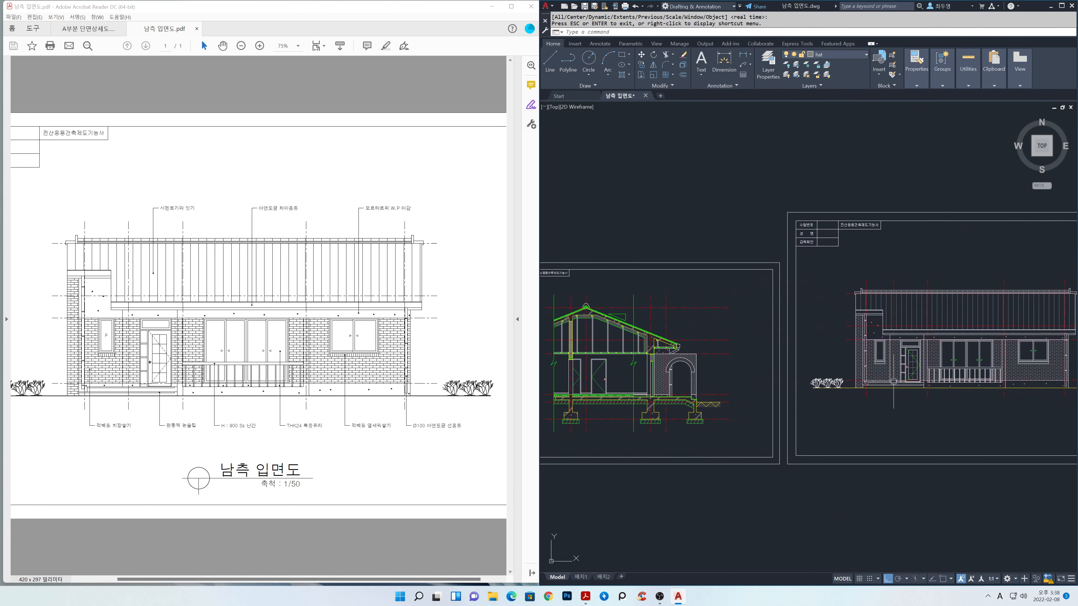
text(z)
key(Return)
key(Return)
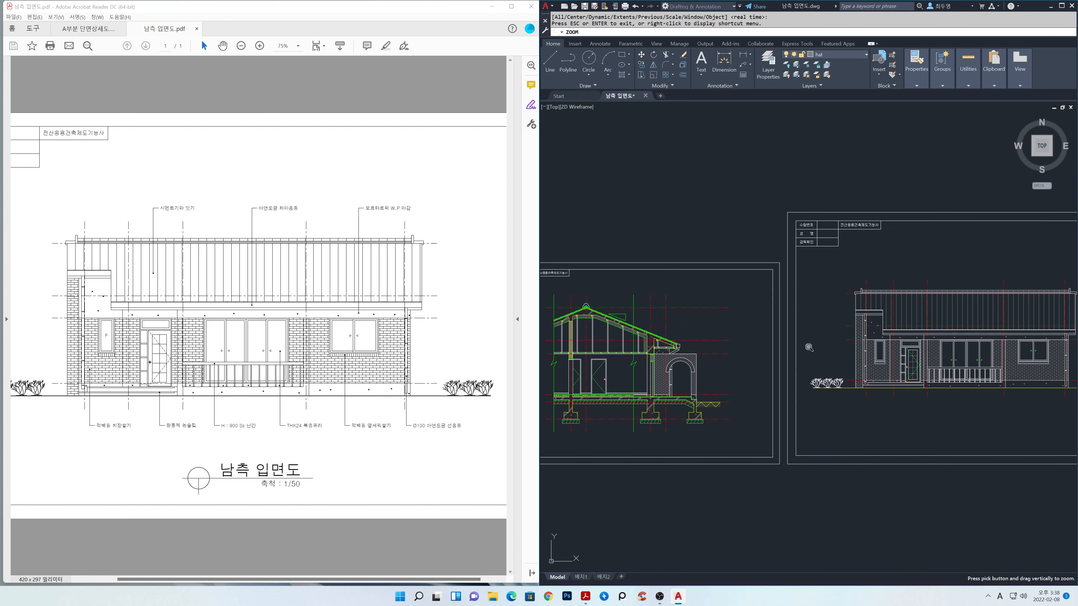
drag(809, 348, 811, 379)
middle_drag(836, 369, 831, 364)
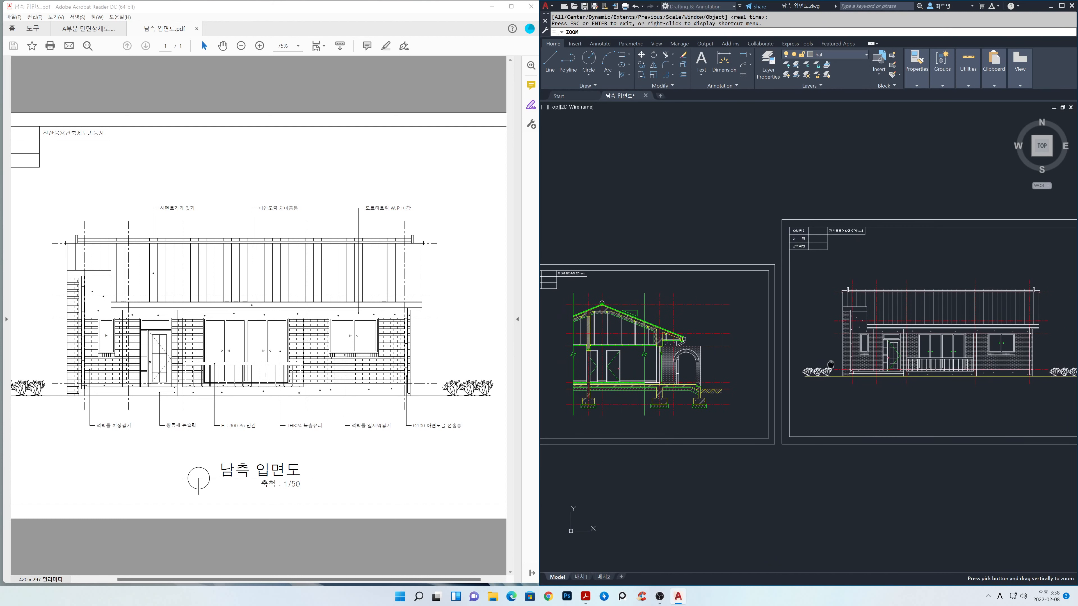